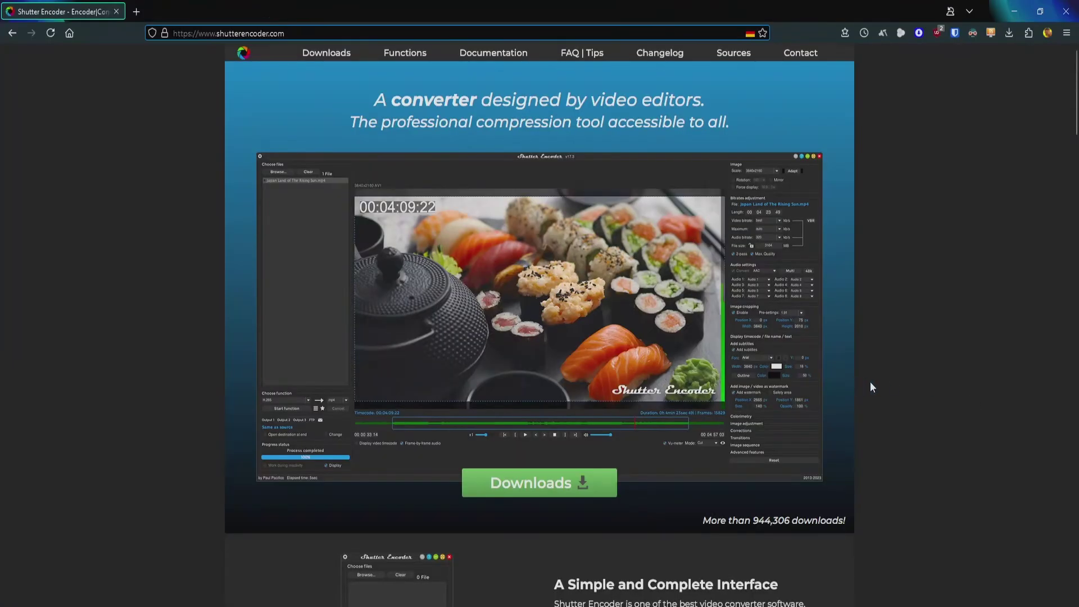
Scroll down the shutterencoder.com homepage past the screenshots to the List of Functions and Downloads
{"action": "scroll", "coordinate": [889, 389], "scroll_direction": "down", "scroll_amount": 6}
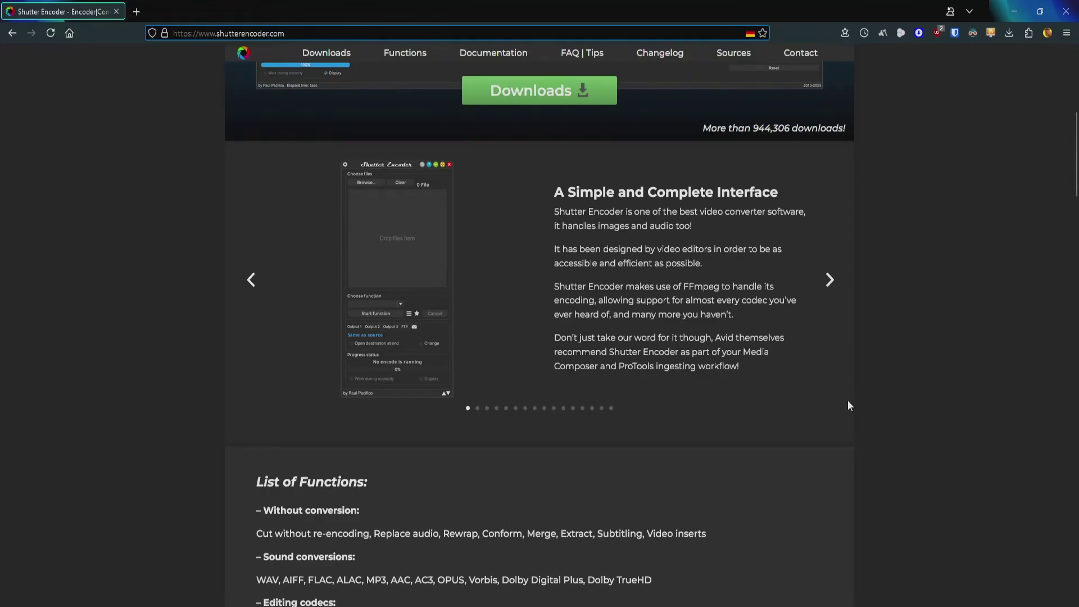
{"action": "scroll", "coordinate": [845, 404], "scroll_direction": "down", "scroll_amount": 15}
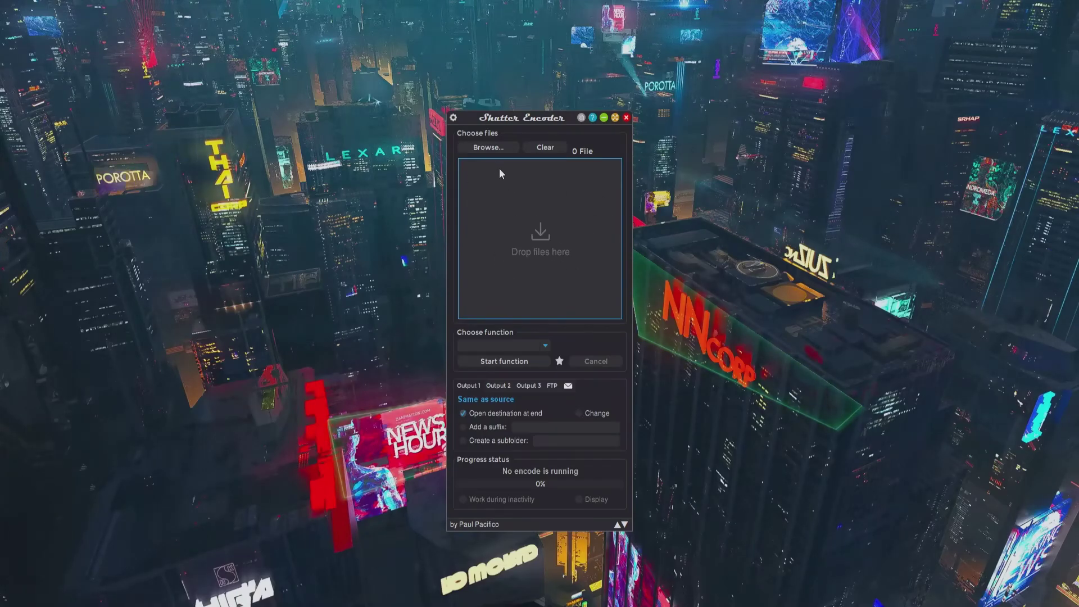
Add clip1.mp4 from the Desktop videos folder to Shutter Encoder's drop area, showing 1 File loaded
{"action": "left_click", "coordinate": [489, 148]}
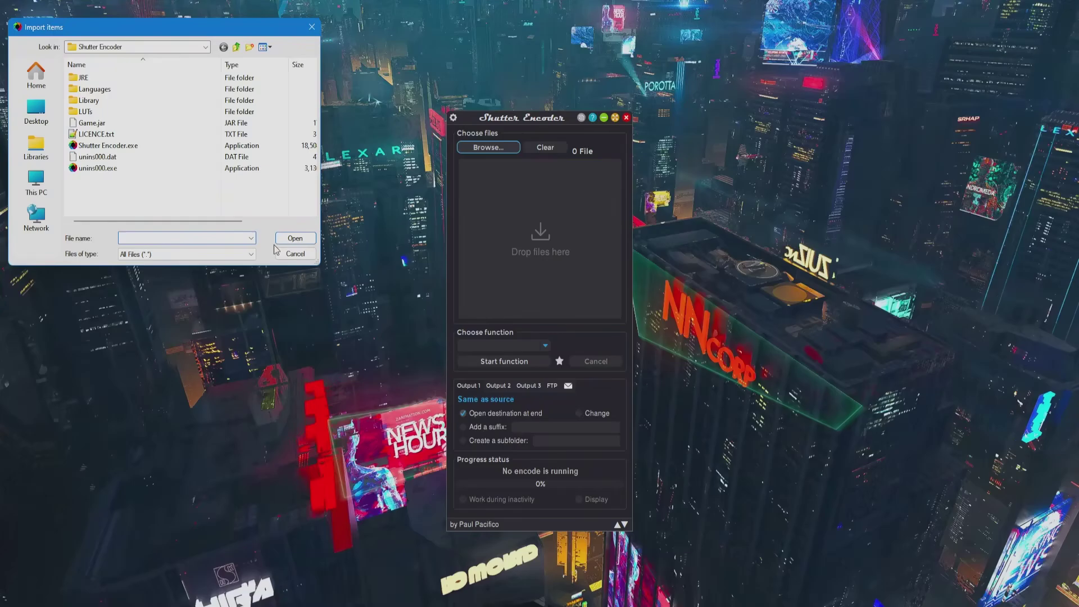
{"action": "left_click", "coordinate": [295, 254]}
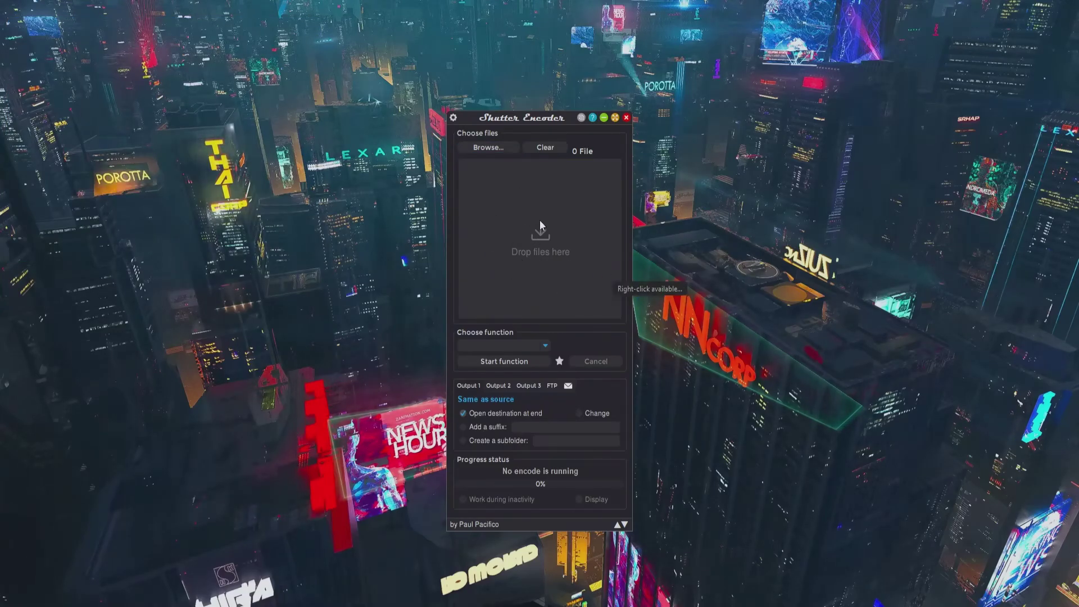
{"action": "key", "text": "alt+Tab"}
{"action": "left_click", "coordinate": [149, 144]}
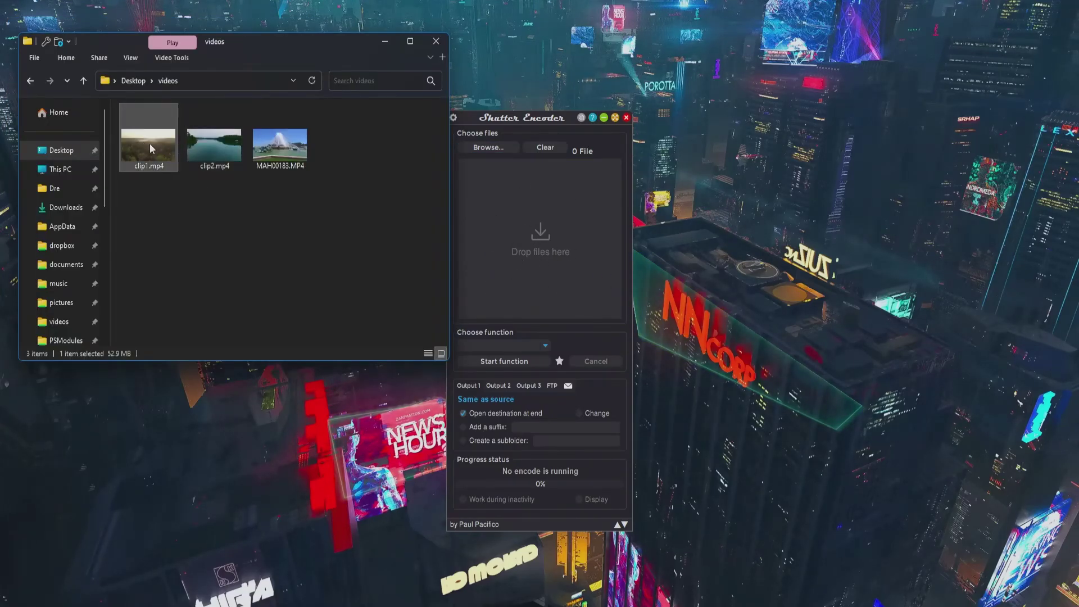
{"action": "left_click_drag", "start_coordinate": [149, 129], "coordinate": [508, 217]}
{"action": "left_click_drag", "start_coordinate": [214, 145], "coordinate": [500, 304]}
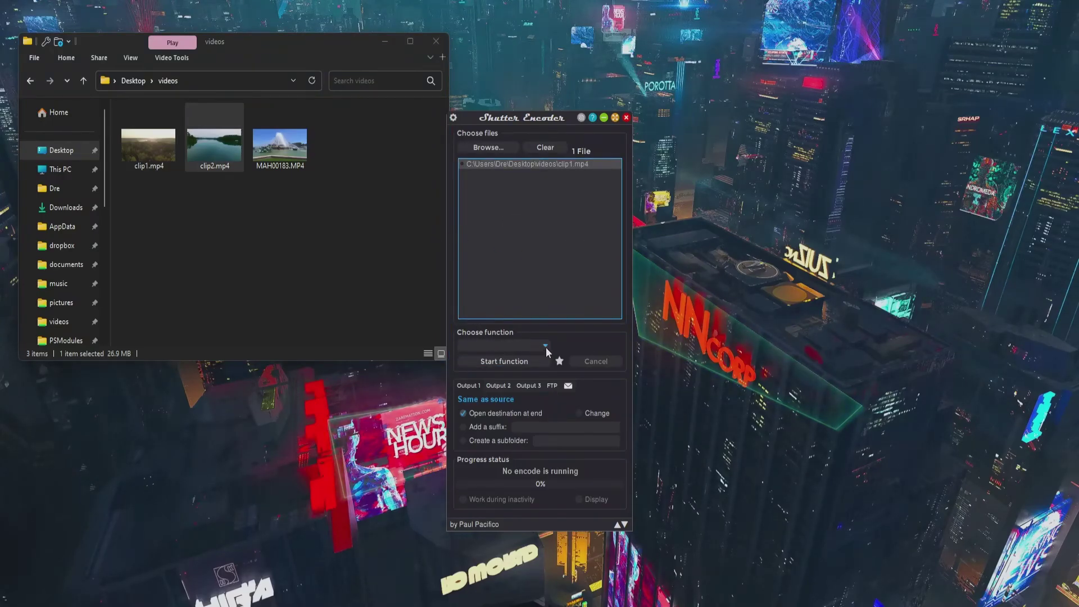
Pick AV1 from the Output codecs section of the Choose function list for clip1.mp4
{"action": "left_click", "coordinate": [522, 344]}
{"action": "scroll", "coordinate": [501, 382], "scroll_direction": "down", "scroll_amount": 3}
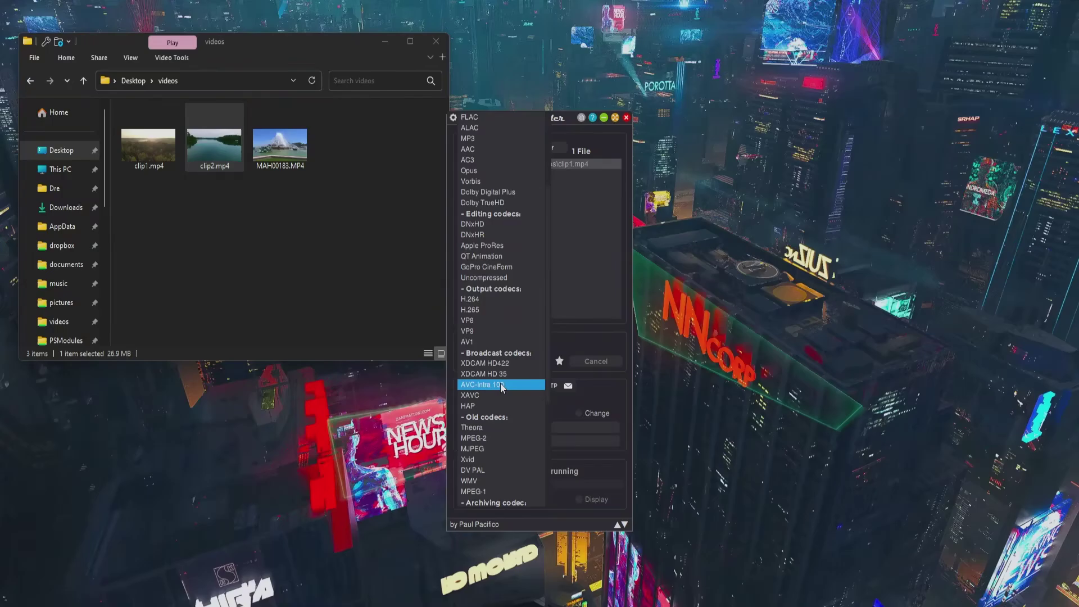
{"action": "scroll", "coordinate": [495, 196], "scroll_direction": "up", "scroll_amount": 3}
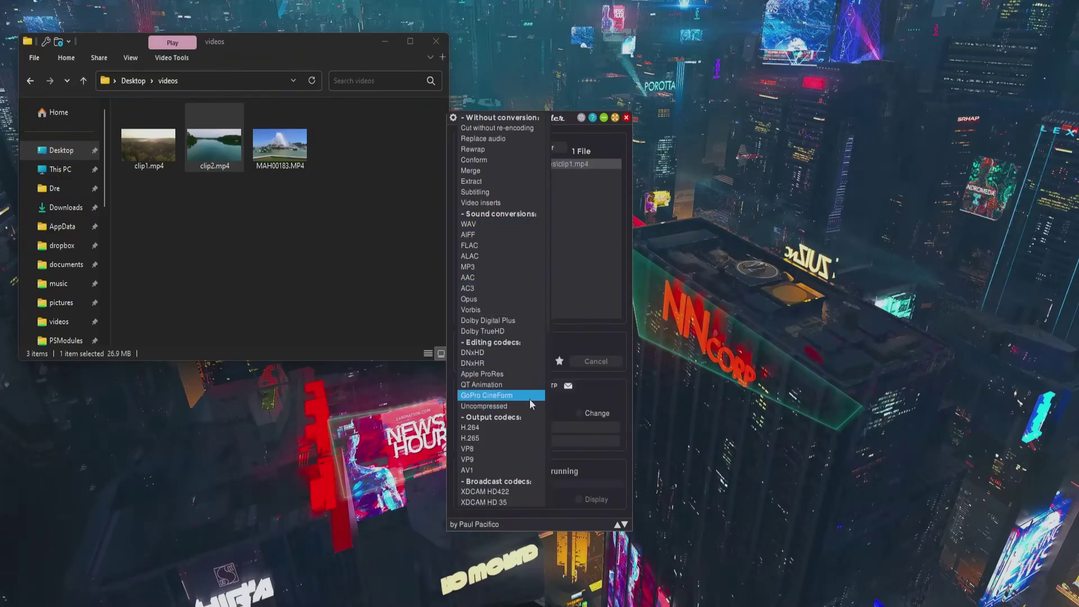
{"action": "scroll", "coordinate": [512, 416], "scroll_direction": "down", "scroll_amount": 4}
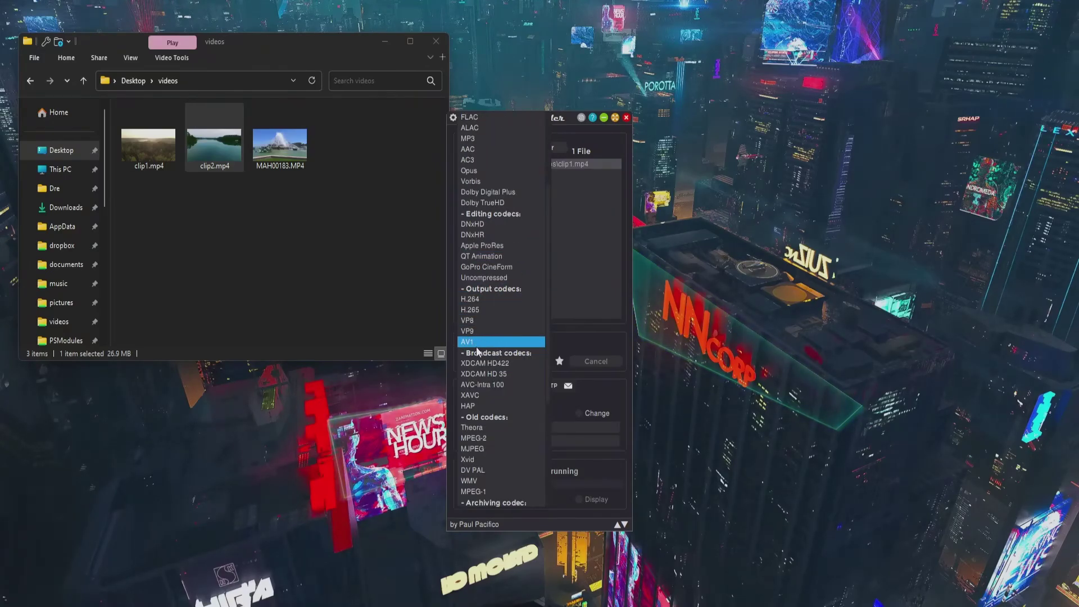
{"action": "left_click", "coordinate": [476, 342]}
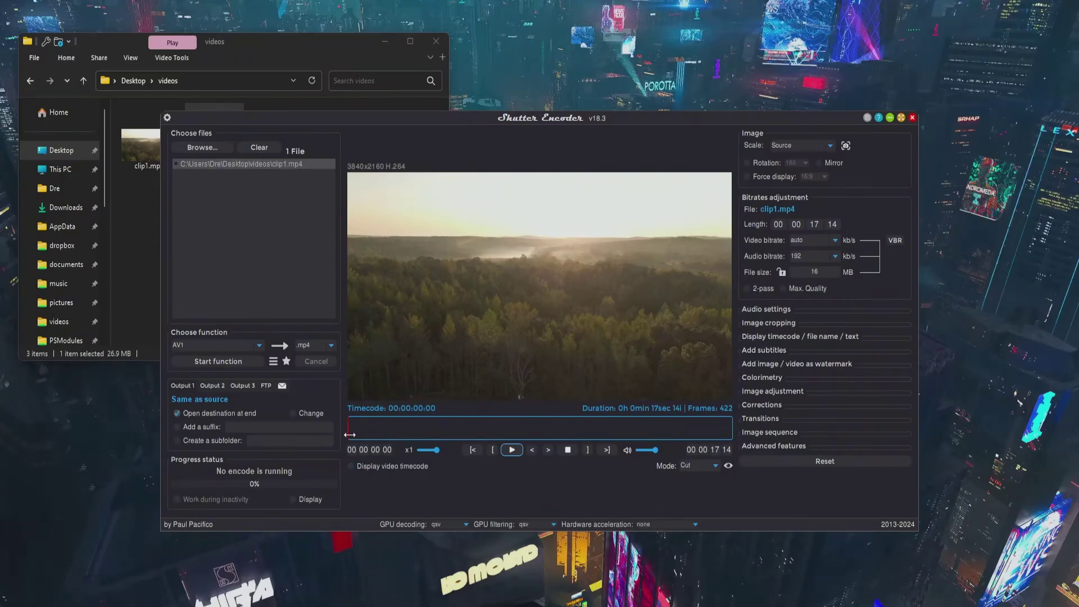
Try the trim handles, keep AV1 as the function, and view the output extension choices
{"action": "mouse_move", "coordinate": [349, 434]}
{"action": "left_mouse_down"}
{"action": "mouse_move", "coordinate": [456, 425]}
{"action": "mouse_move", "coordinate": [348, 431]}
{"action": "left_mouse_up"}
{"action": "left_click", "coordinate": [715, 429]}
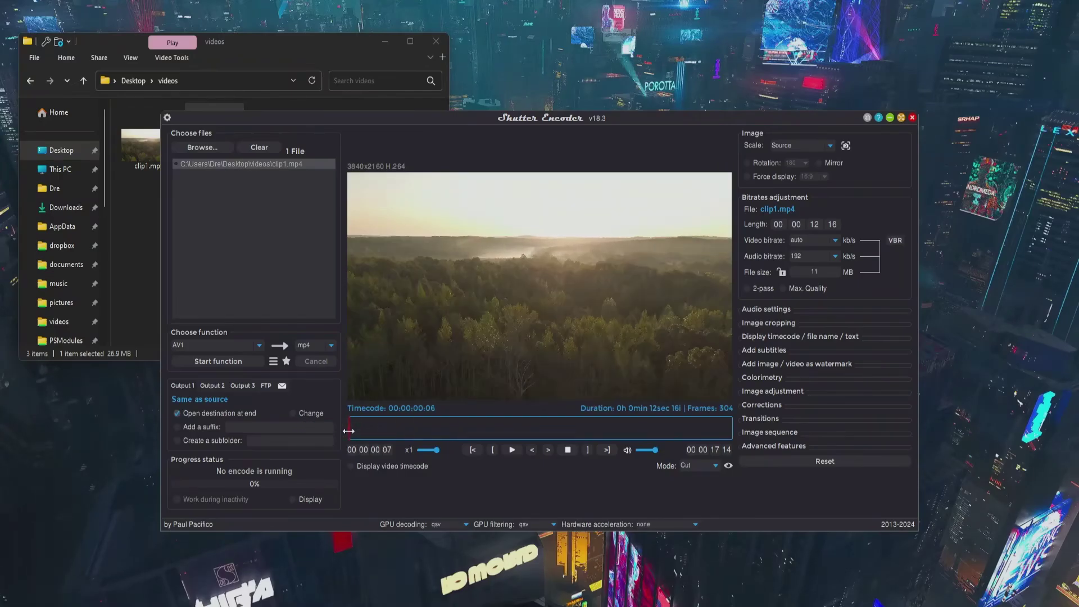
{"action": "left_click", "coordinate": [258, 346]}
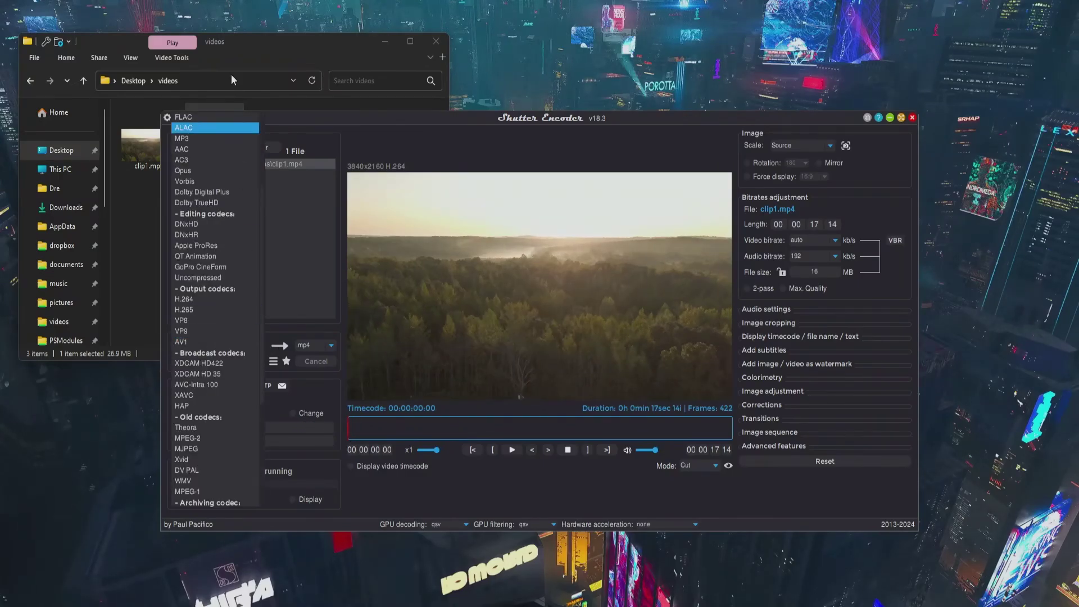
{"action": "left_click", "coordinate": [316, 328]}
{"action": "left_click", "coordinate": [330, 345]}
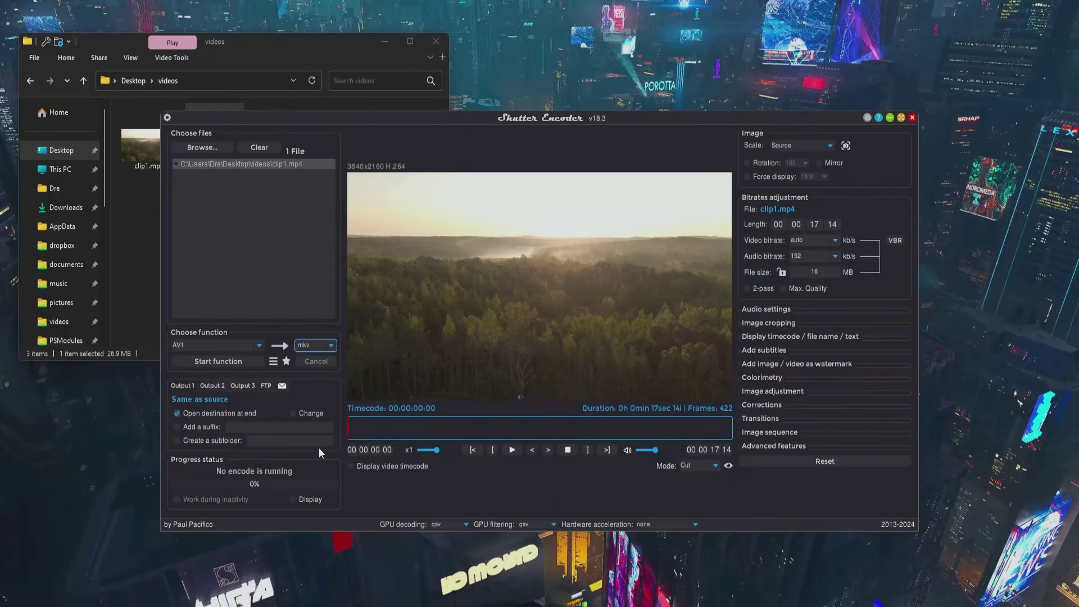
Set GPU decoding and GPU filtering to auto in the bottom bar
{"action": "key", "text": "Tab"}
{"action": "left_click", "coordinate": [653, 525]}
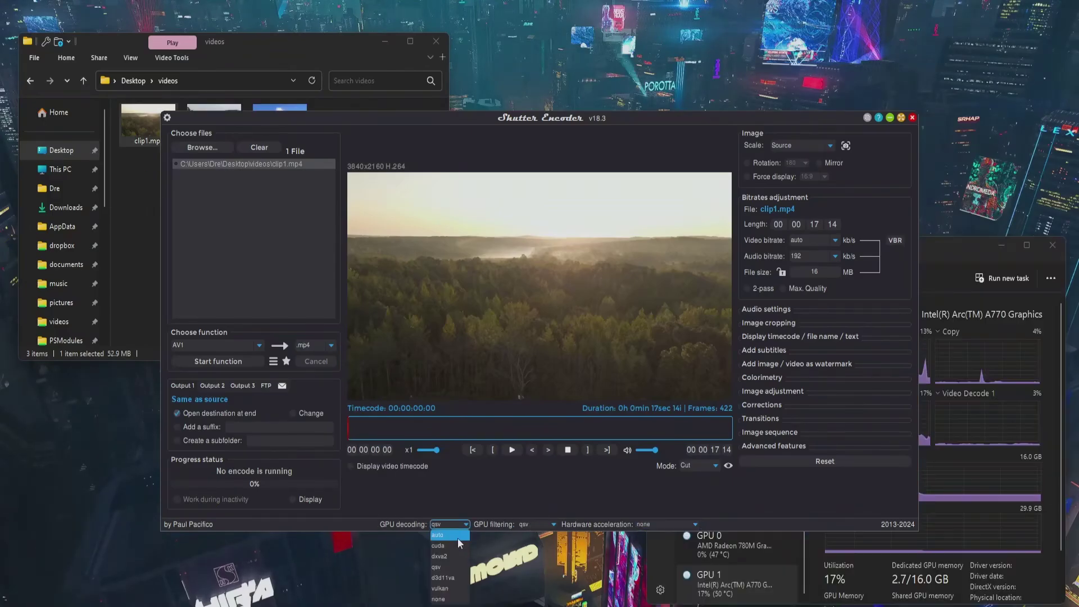
{"action": "left_click", "coordinate": [458, 538]}
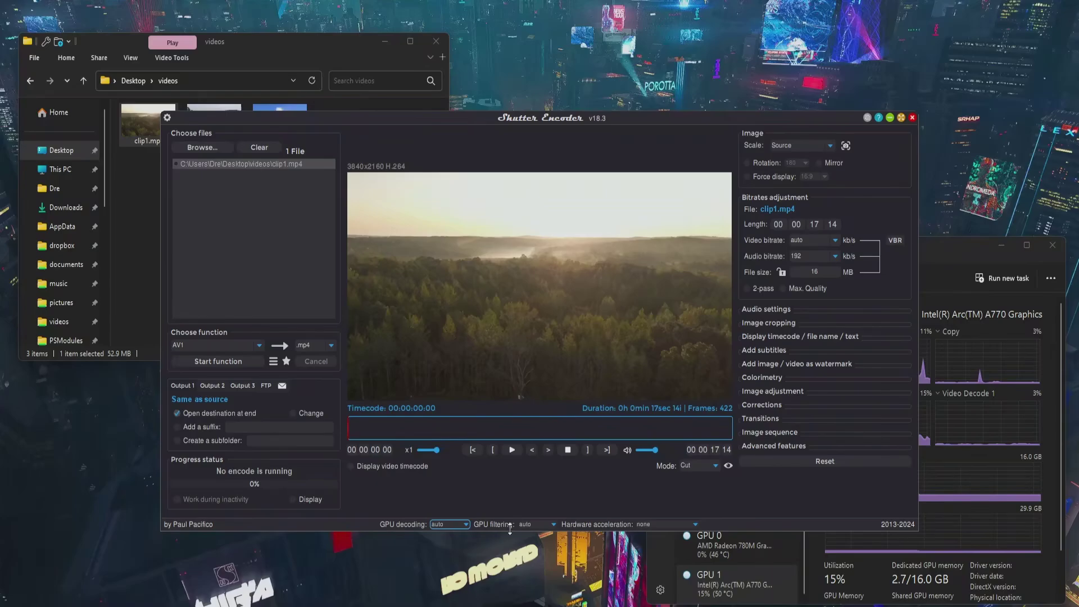
Maximize the window and review the Scale and VBR/CQ options, keeping source resolution and variable bitrate
{"action": "left_click", "coordinate": [901, 118]}
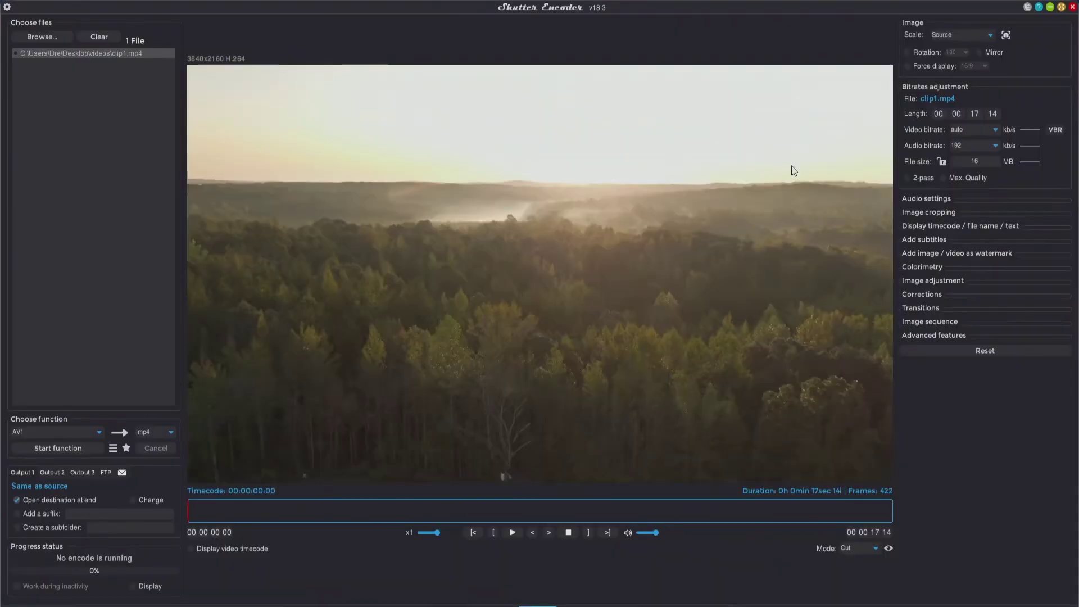
{"action": "left_click", "coordinate": [988, 35]}
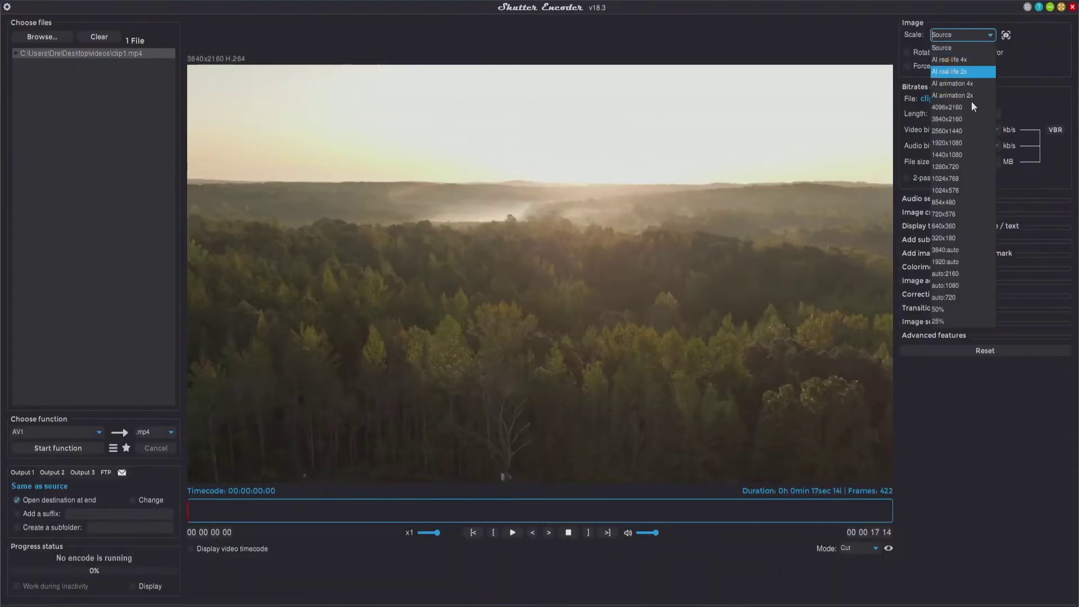
{"action": "left_click", "coordinate": [919, 56]}
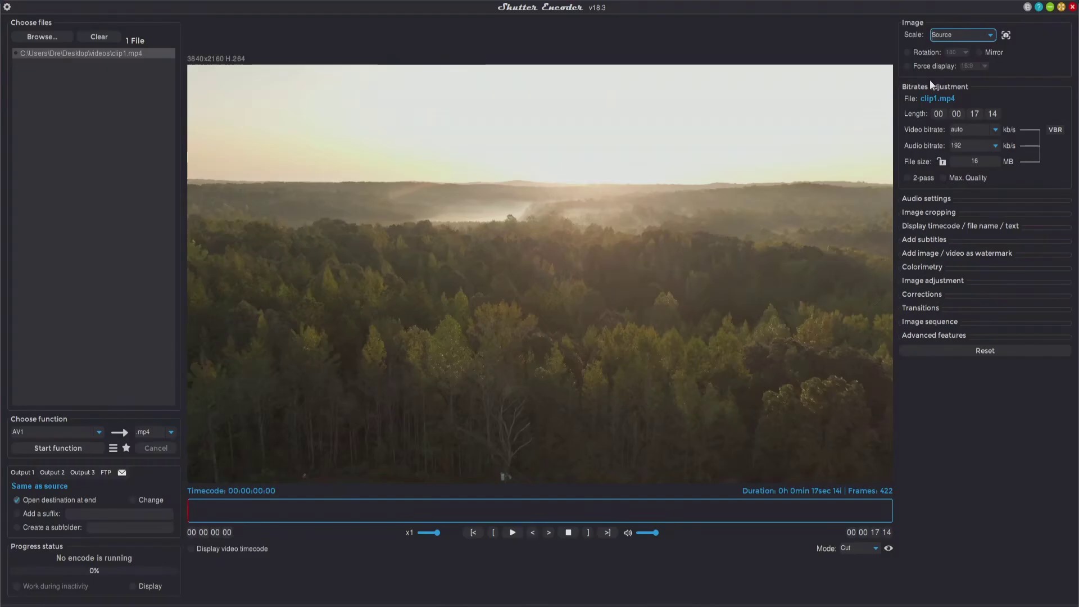
{"action": "left_click", "coordinate": [908, 66]}
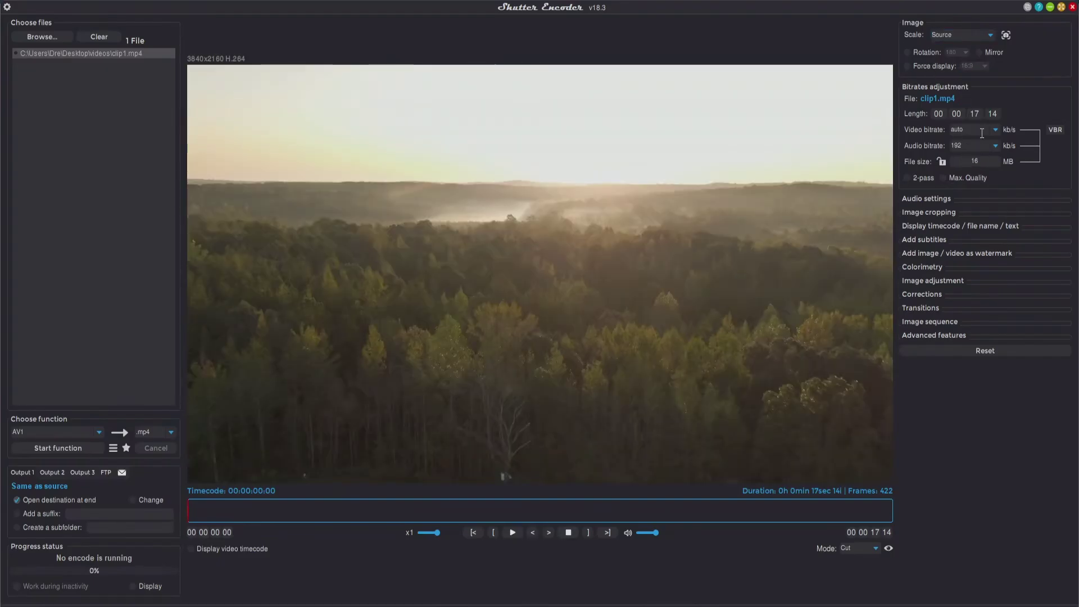
{"action": "left_click", "coordinate": [1056, 131]}
{"action": "left_click", "coordinate": [922, 198]}
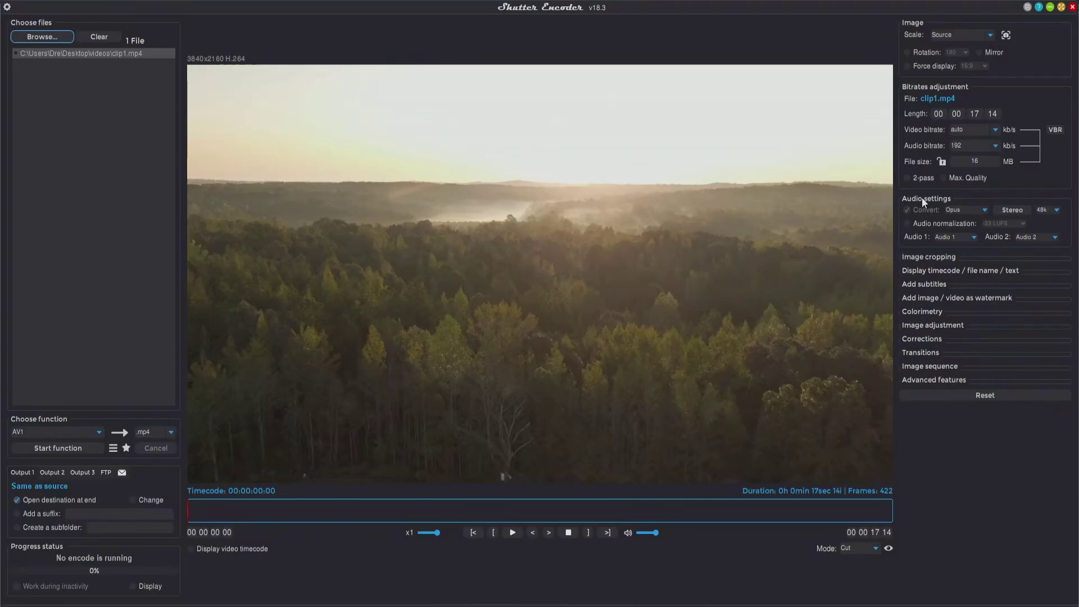
Review the Image cropping, overlay, Image adjustment and Corrections panels for clip1
{"action": "left_click", "coordinate": [925, 258]}
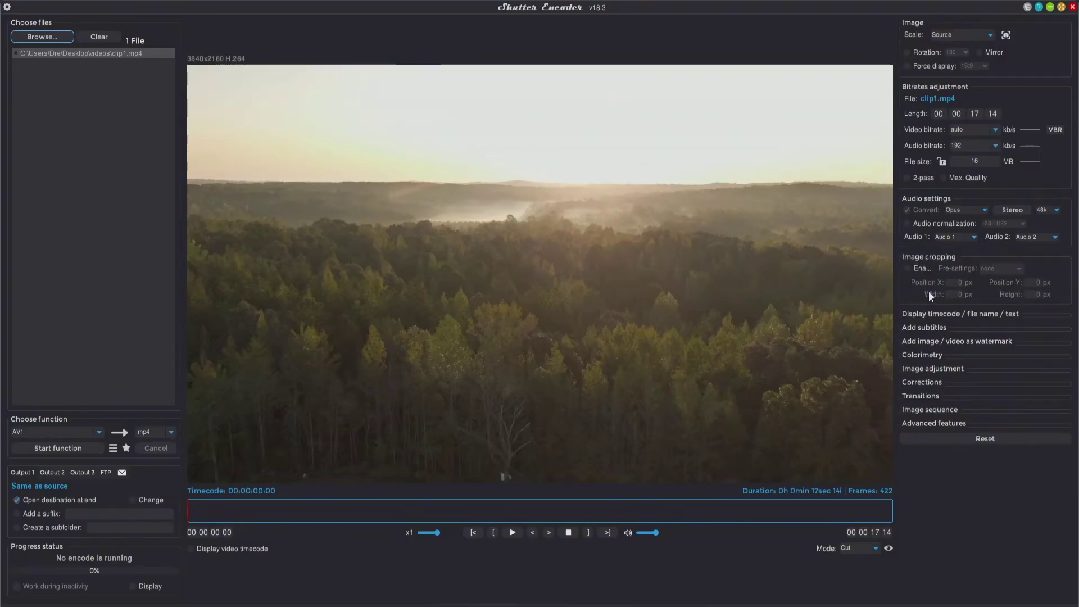
{"action": "left_click", "coordinate": [924, 313]}
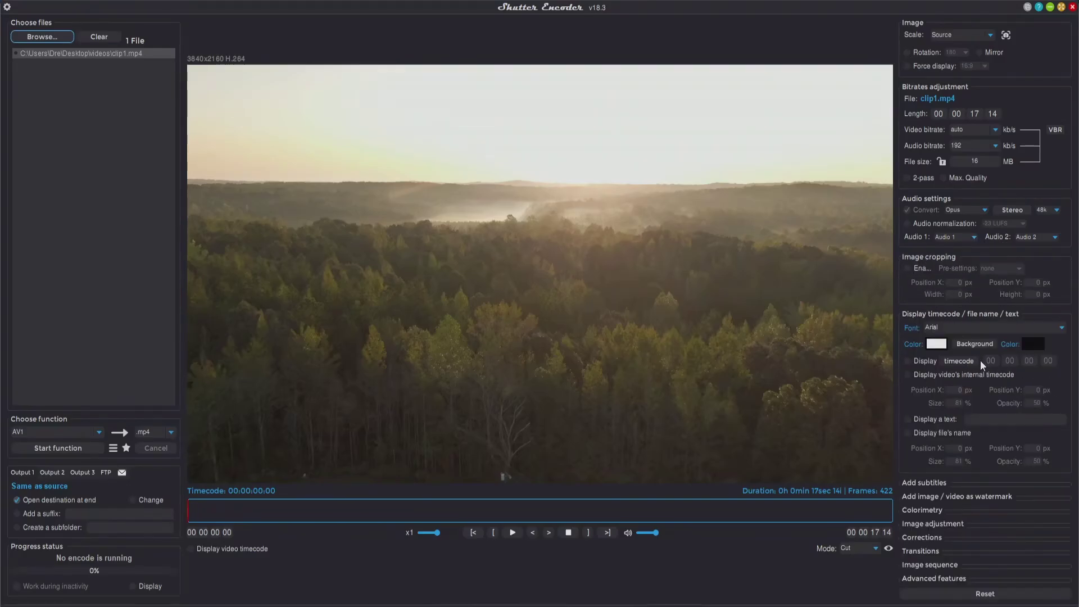
{"action": "left_click", "coordinate": [924, 313]}
{"action": "left_click", "coordinate": [932, 368]}
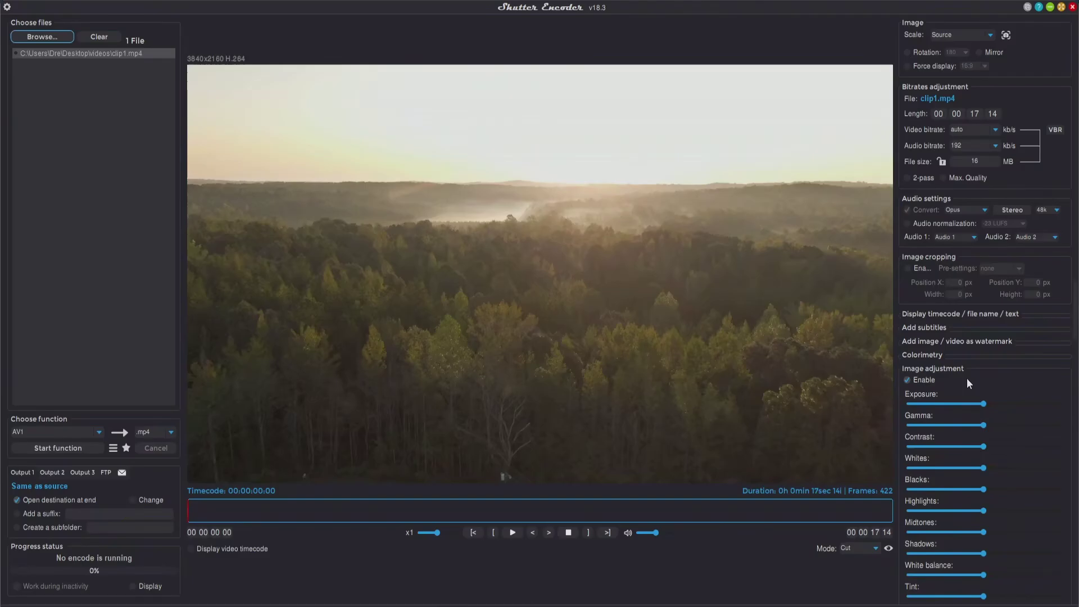
{"action": "scroll", "coordinate": [967, 379], "scroll_direction": "down", "scroll_amount": 1}
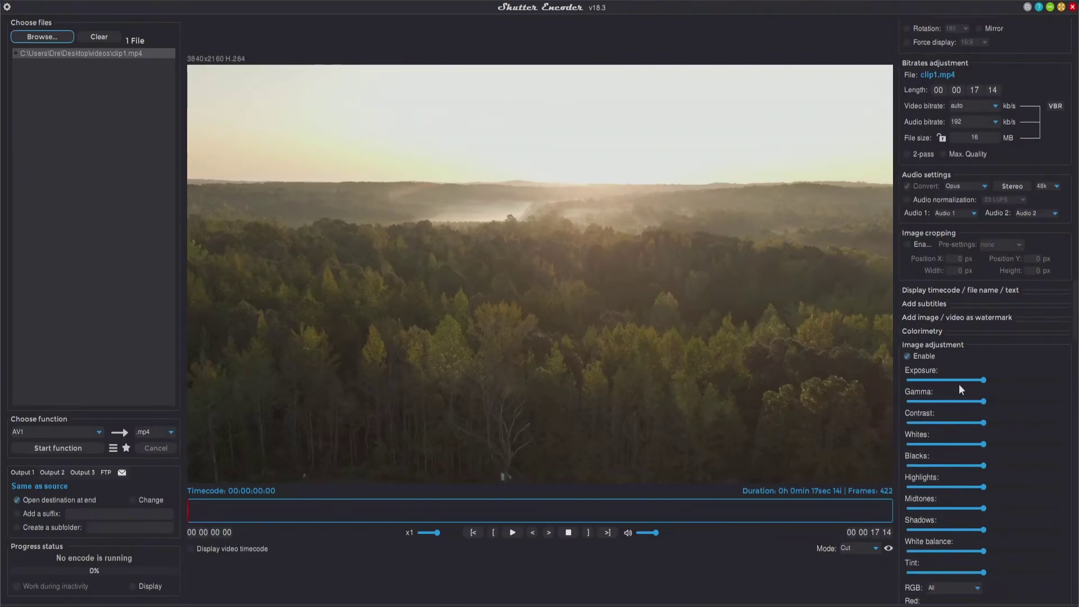
{"action": "mouse_move", "coordinate": [983, 380]}
{"action": "left_mouse_down"}
{"action": "mouse_move", "coordinate": [1014, 379]}
{"action": "mouse_move", "coordinate": [989, 380]}
{"action": "left_mouse_up"}
{"action": "scroll", "coordinate": [912, 352], "scroll_direction": "down", "scroll_amount": 11}
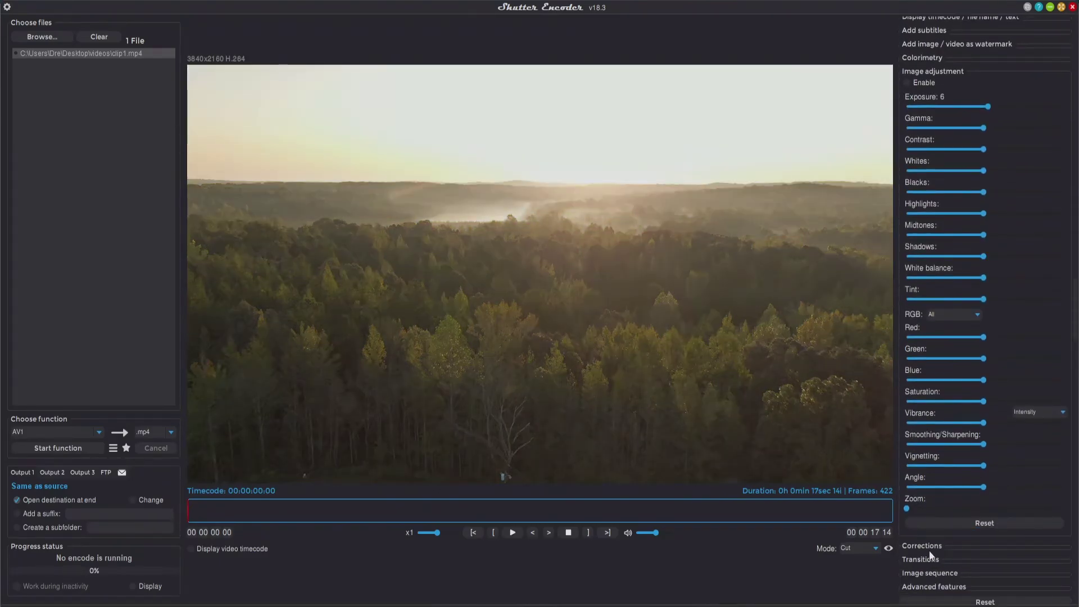
{"action": "left_click", "coordinate": [937, 547]}
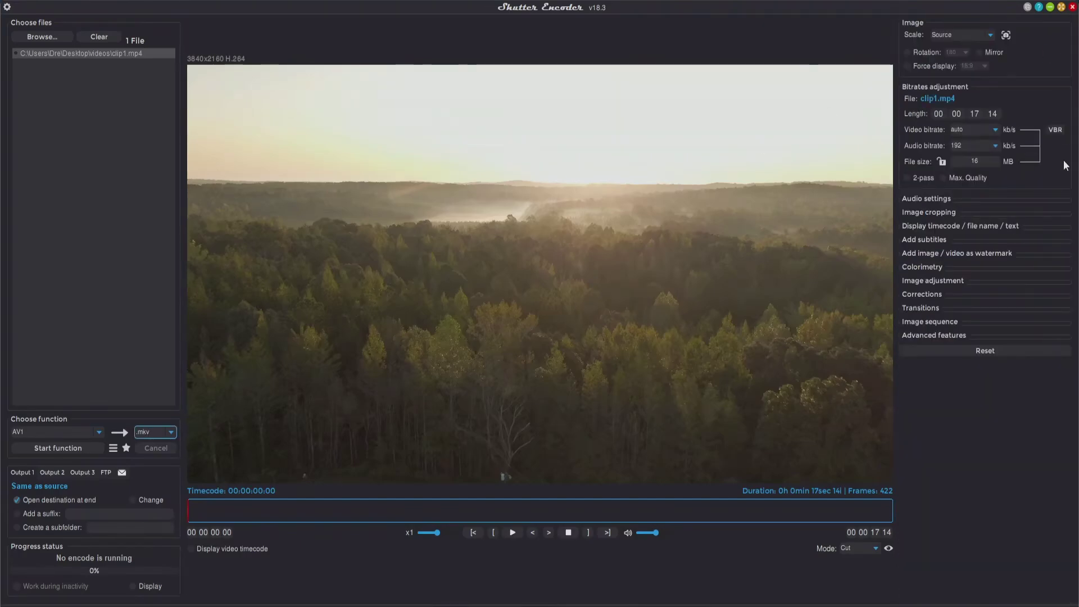
Run the AV1 encode to 100% and select the resulting clip1.mkv in the videos folder
{"action": "left_click", "coordinate": [72, 449]}
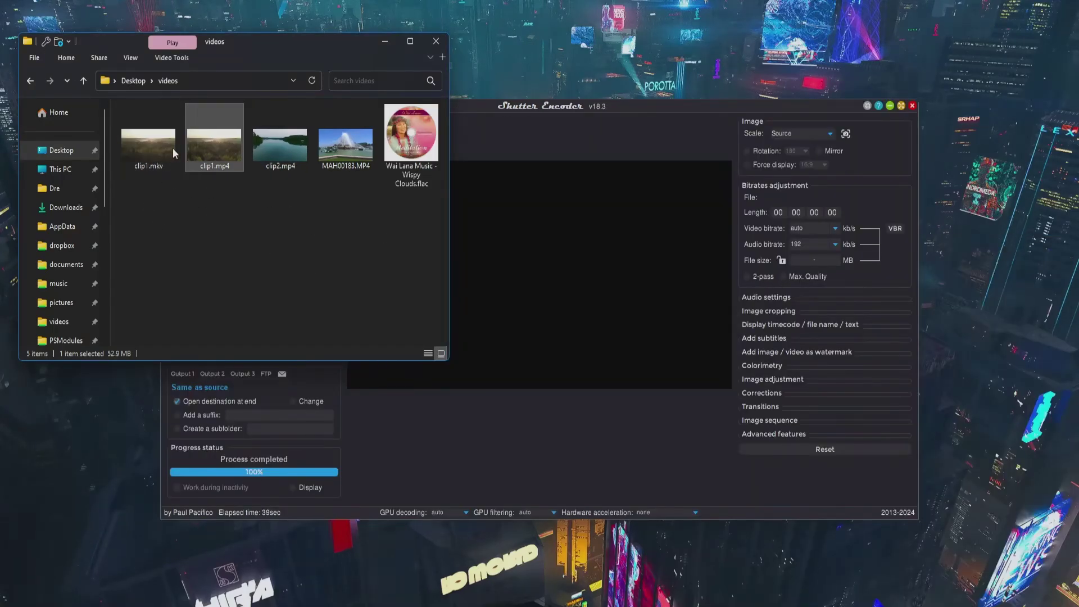
{"action": "left_click", "coordinate": [155, 149]}
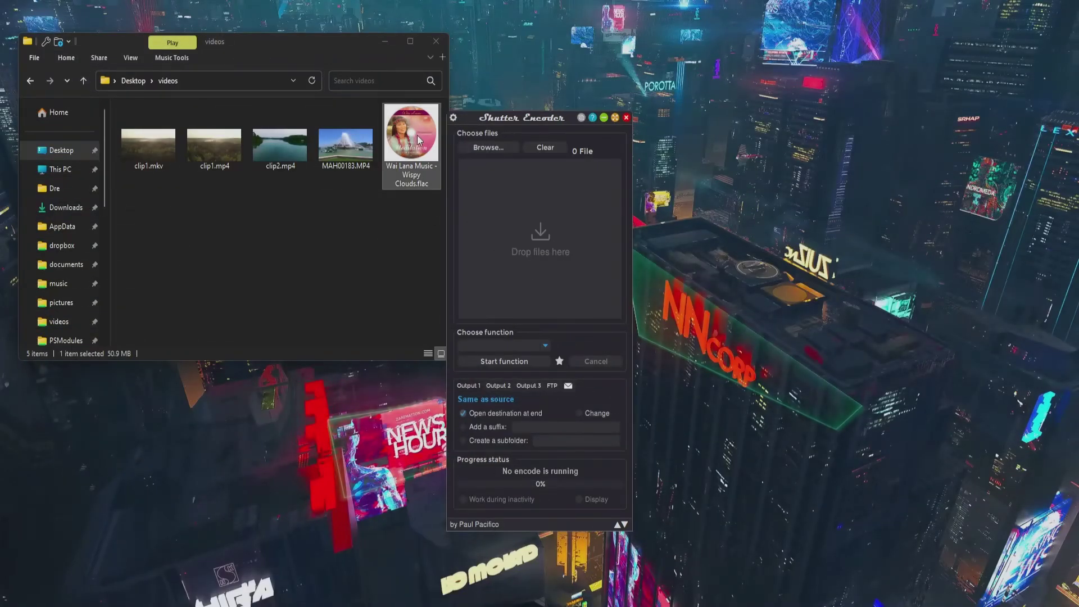
Load the Wispy Clouds FLAC and set it to MP3 (320) with audio mixed to Mono
{"action": "left_click_drag", "start_coordinate": [417, 135], "coordinate": [534, 211]}
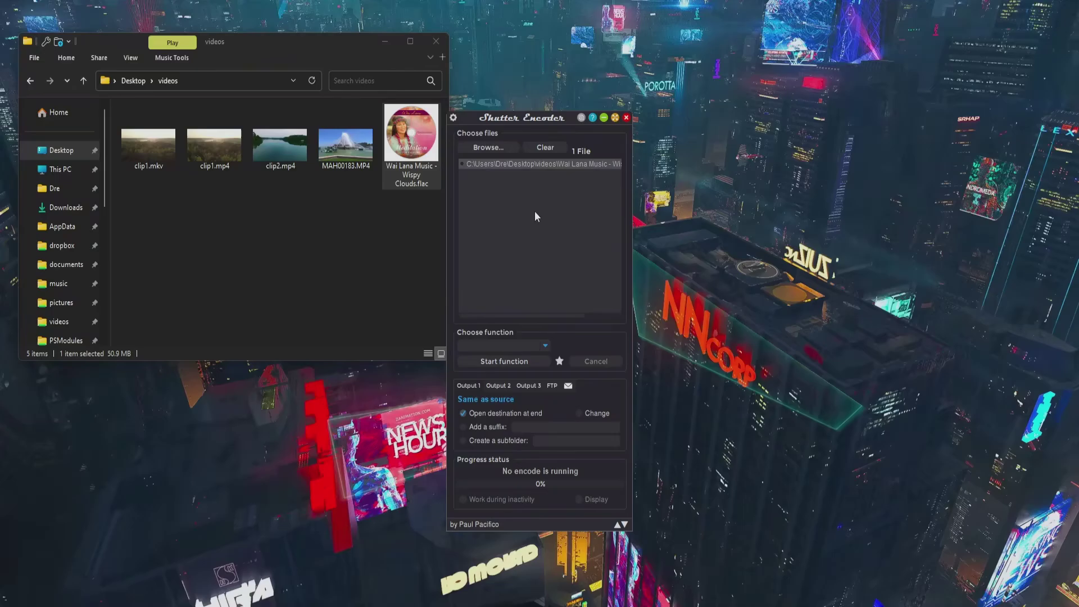
{"action": "left_click", "coordinate": [546, 344]}
{"action": "left_click", "coordinate": [497, 267]}
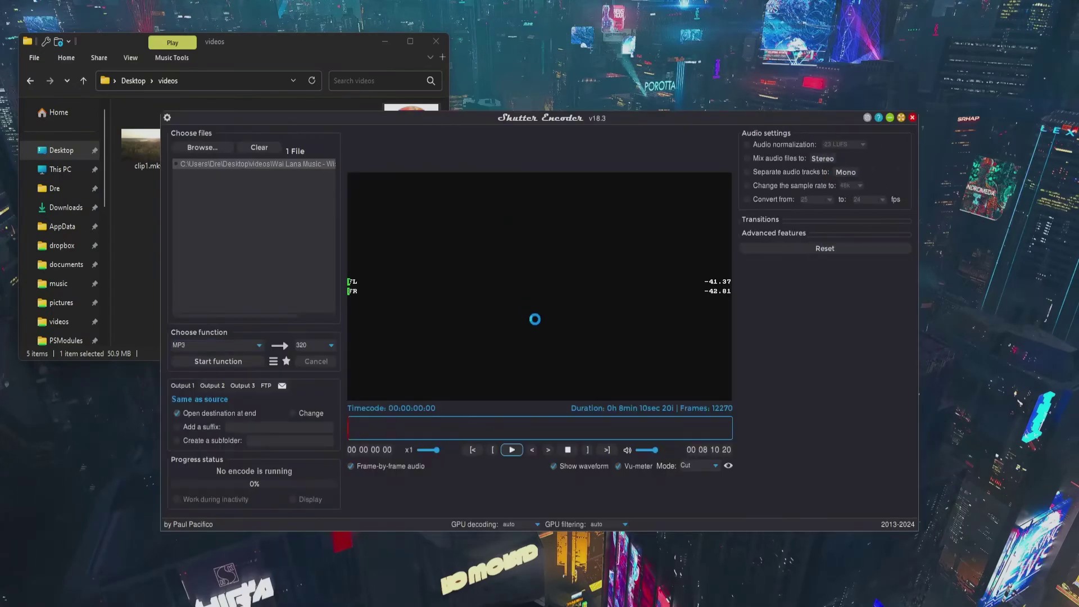
{"action": "left_click", "coordinate": [903, 119]}
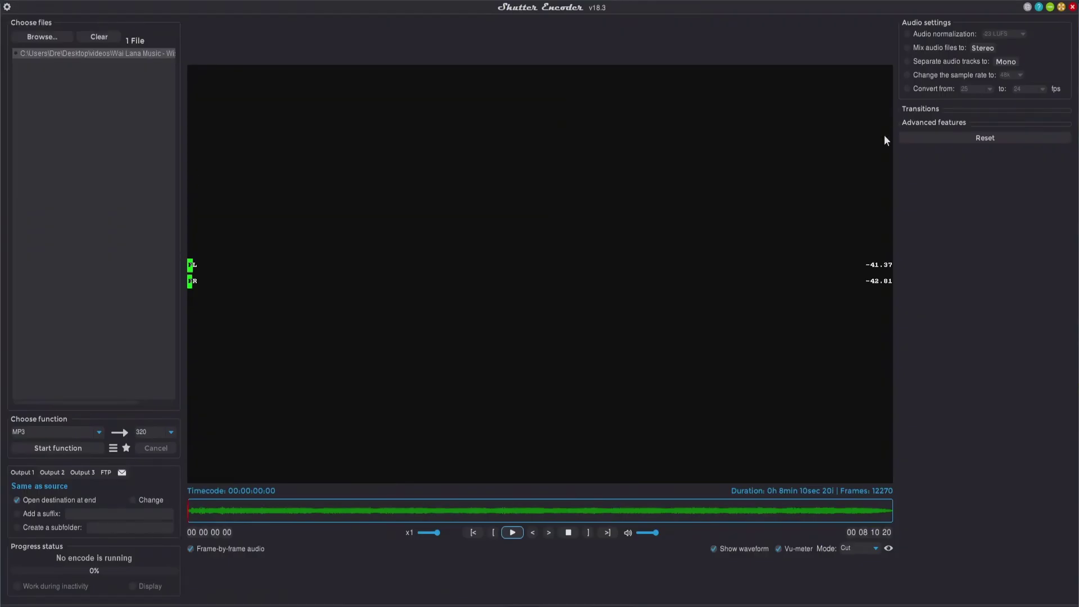
{"action": "left_click", "coordinate": [99, 433]}
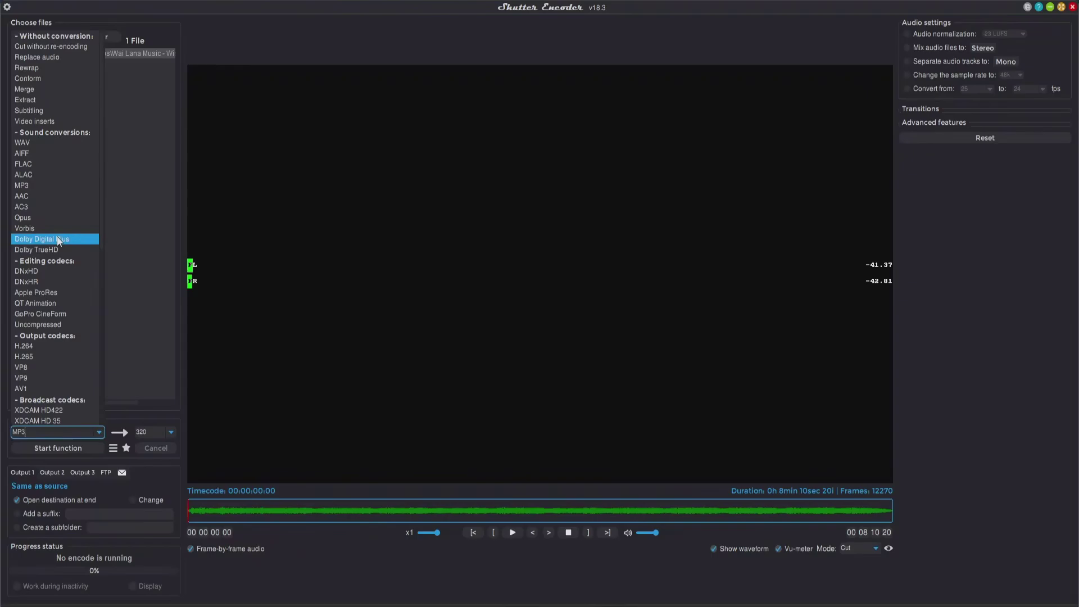
{"action": "left_click", "coordinate": [983, 373]}
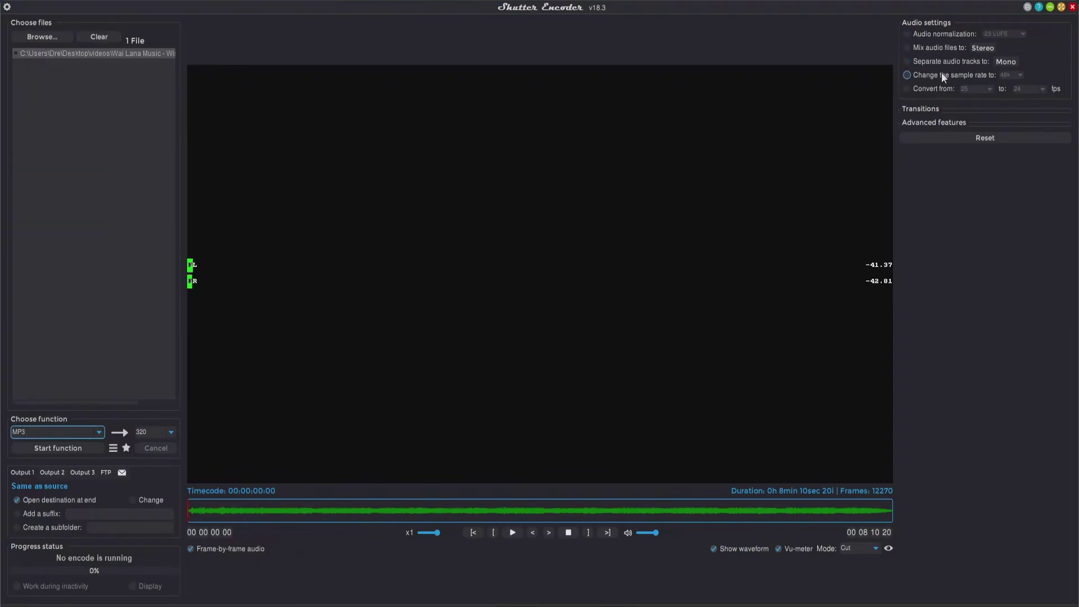
{"action": "left_click", "coordinate": [632, 510]}
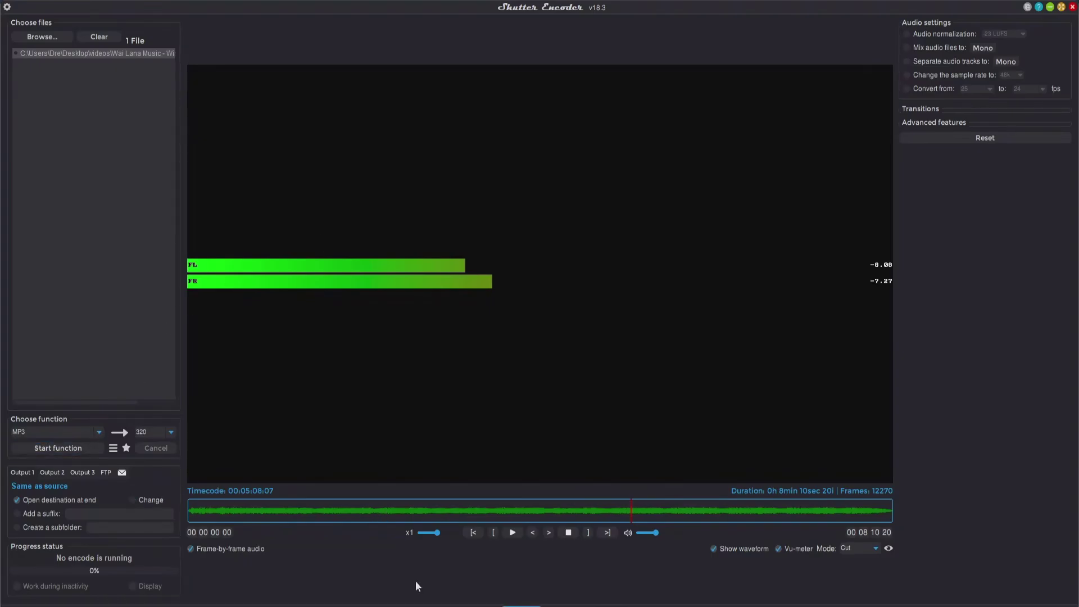
Encode the track to MP3 and check the new file in the videos folder
{"action": "left_click", "coordinate": [64, 445]}
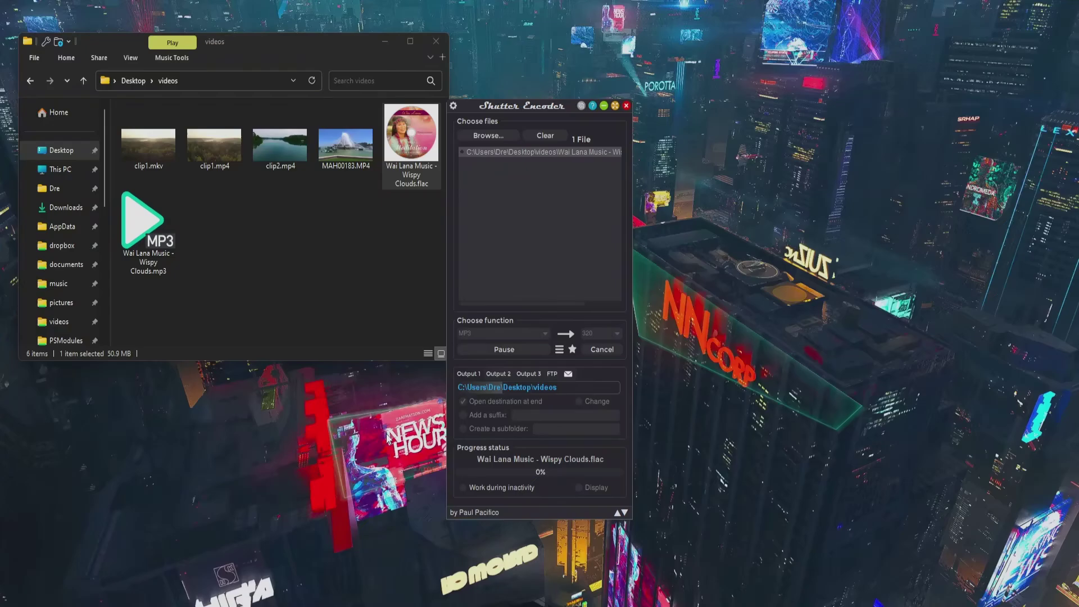
{"action": "left_click", "coordinate": [145, 271]}
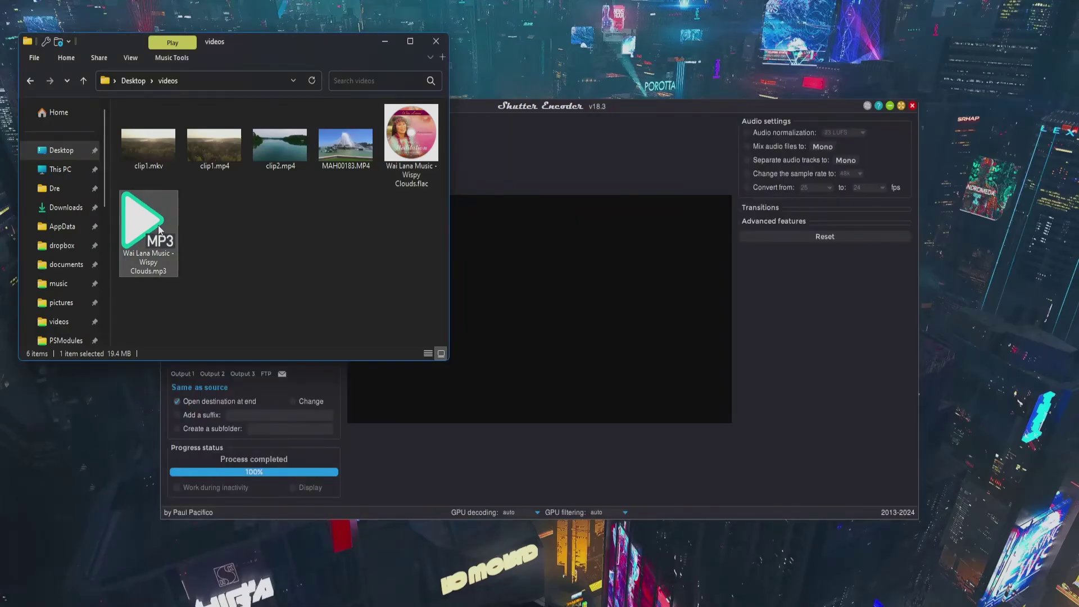
{"action": "left_click", "coordinate": [318, 311]}
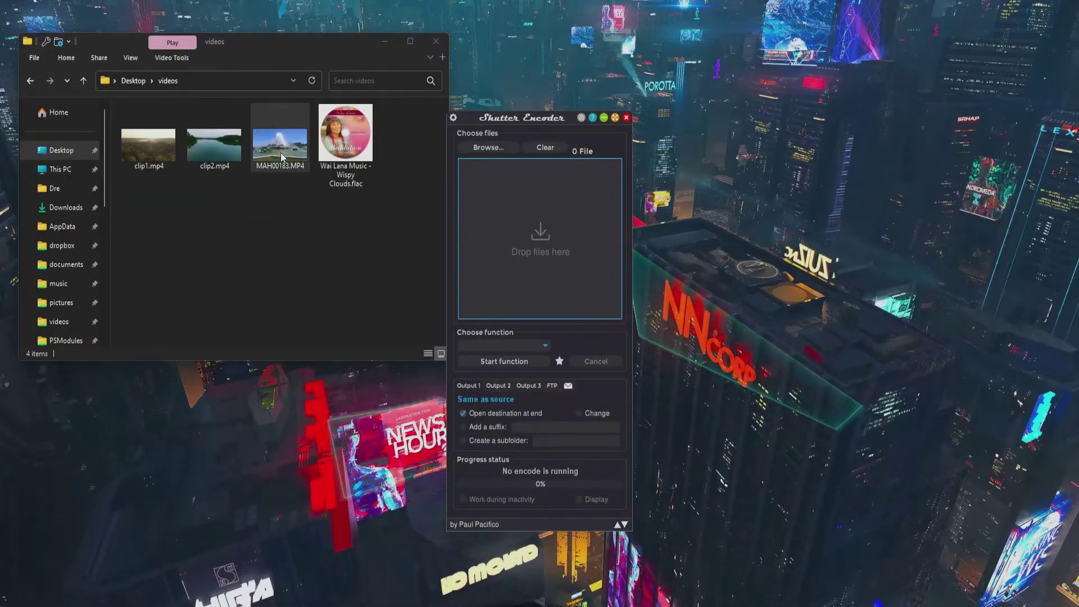
Load MAH00183.MP4, choose Cut without re-encoding, and drag the in and out points roughly
{"action": "left_click_drag", "start_coordinate": [279, 142], "coordinate": [512, 201]}
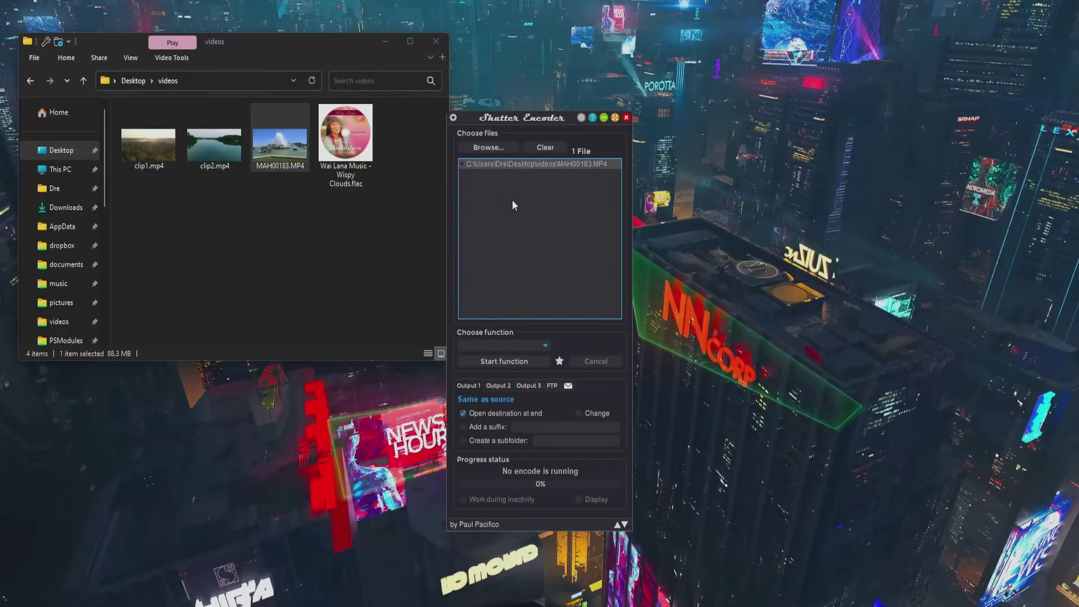
{"action": "left_click", "coordinate": [546, 345]}
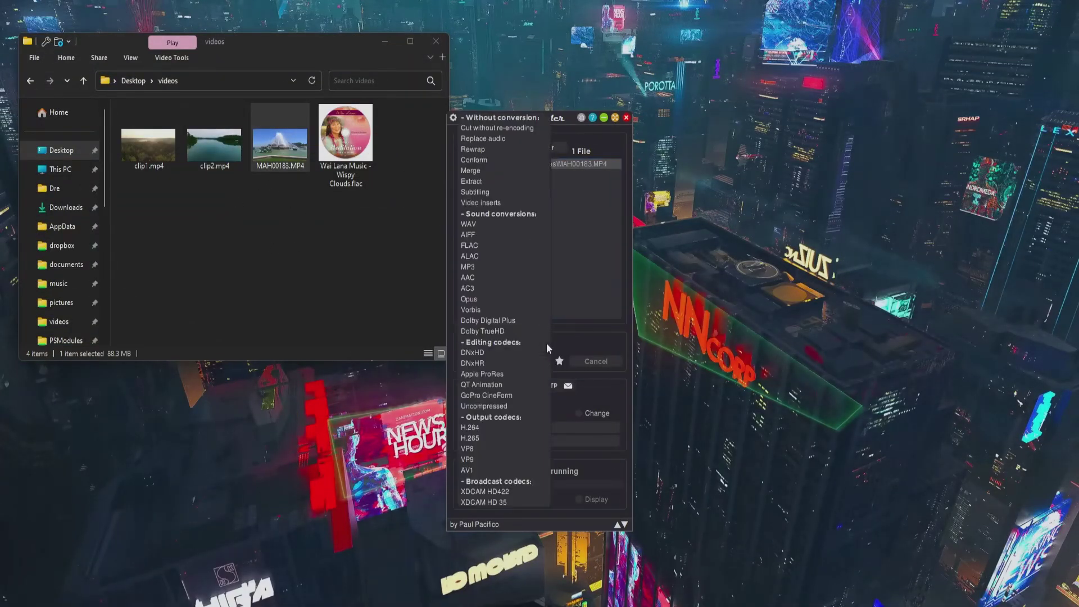
{"action": "left_click", "coordinate": [516, 130]}
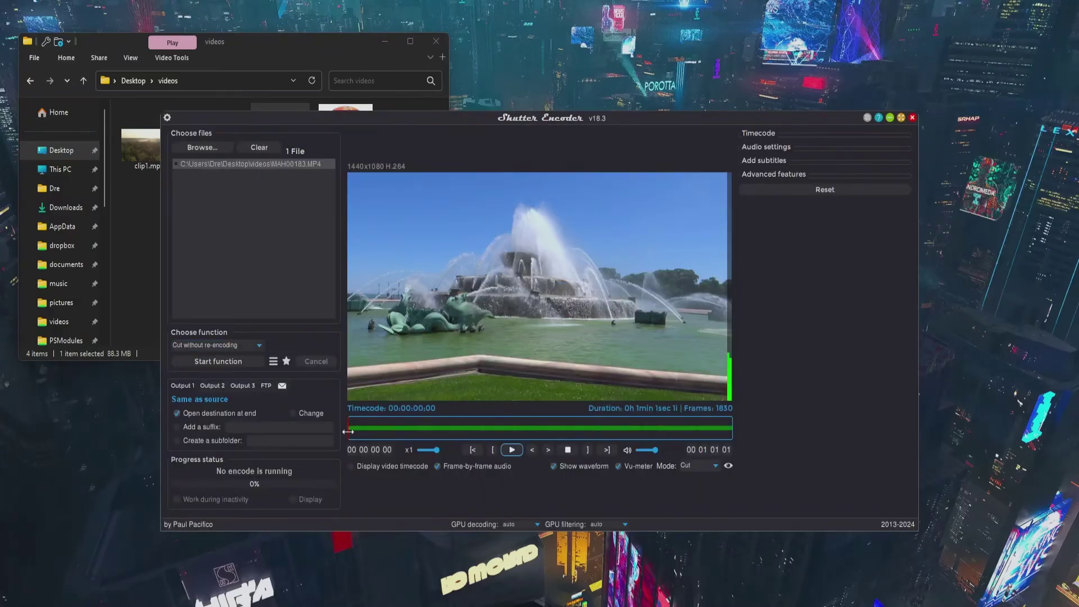
{"action": "left_click_drag", "start_coordinate": [348, 432], "coordinate": [468, 432]}
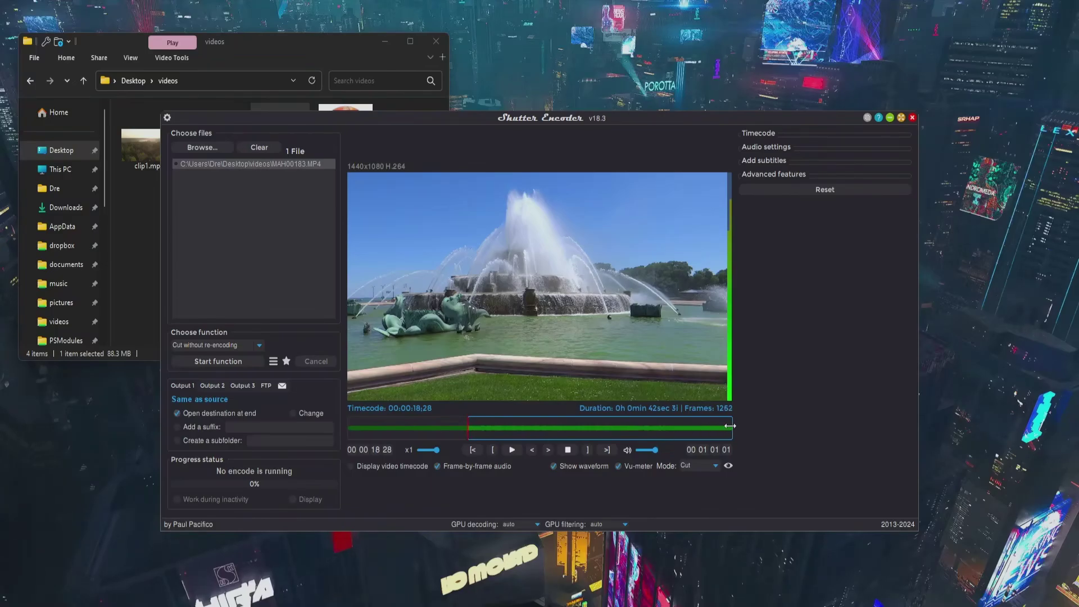
{"action": "left_click_drag", "start_coordinate": [729, 426], "coordinate": [583, 428]}
{"action": "left_click_drag", "start_coordinate": [469, 432], "coordinate": [467, 432]}
{"action": "left_click", "coordinate": [901, 119]}
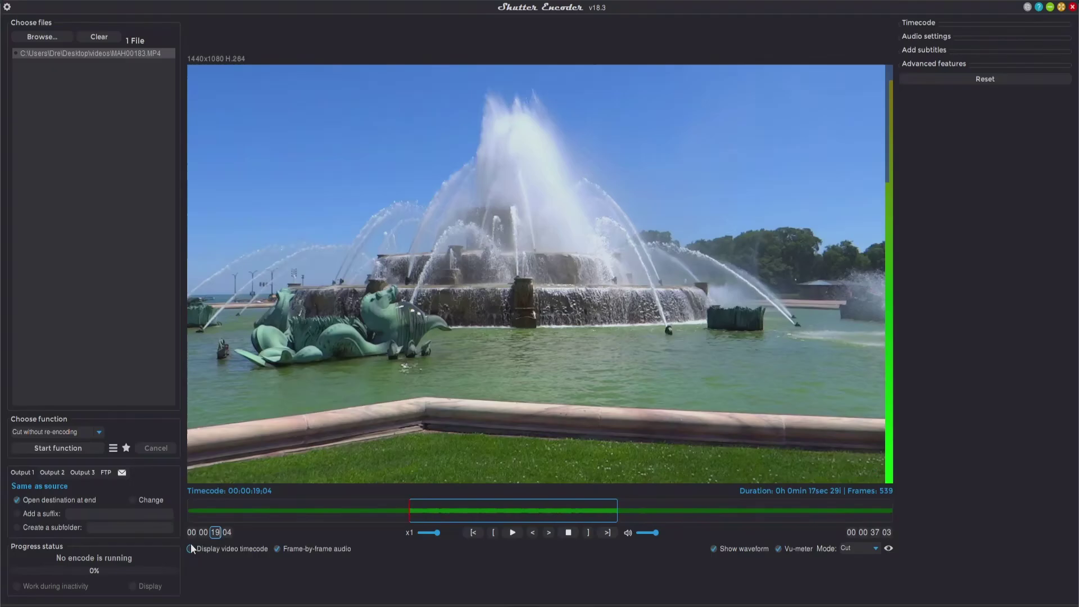
Set timecodes 00:00:19:00 to 00:00:37:00, export, and play the resulting MAH00183_1.MP4
{"action": "left_click", "coordinate": [876, 532]}
{"action": "type", "text": "00"}
{"action": "left_click", "coordinate": [227, 532]}
{"action": "type", "text": "00"}
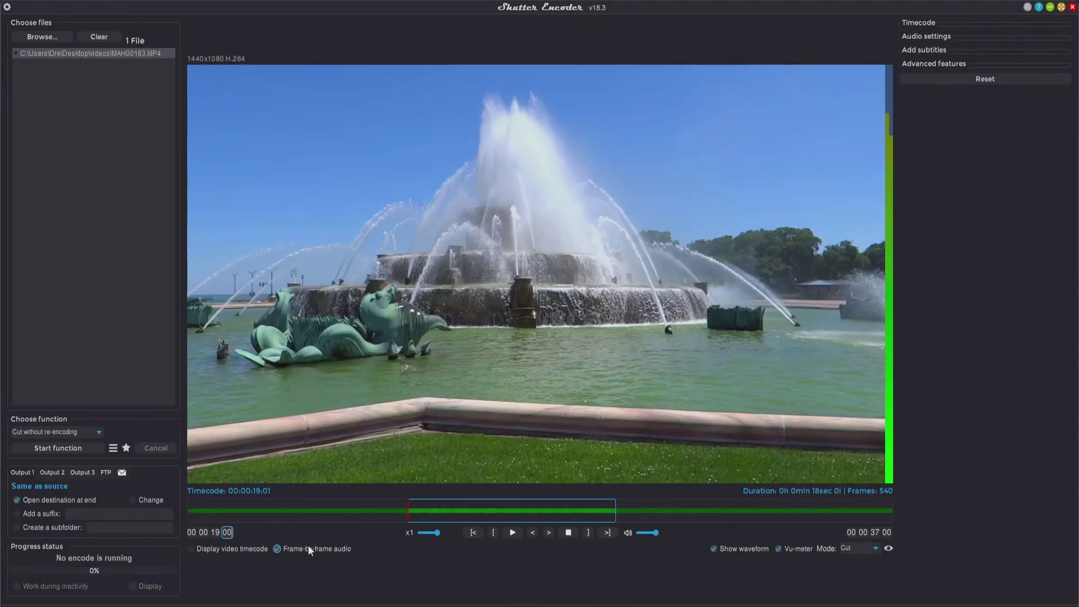
{"action": "left_click", "coordinate": [215, 532]}
{"action": "left_click", "coordinate": [64, 448]}
{"action": "left_click", "coordinate": [334, 170]}
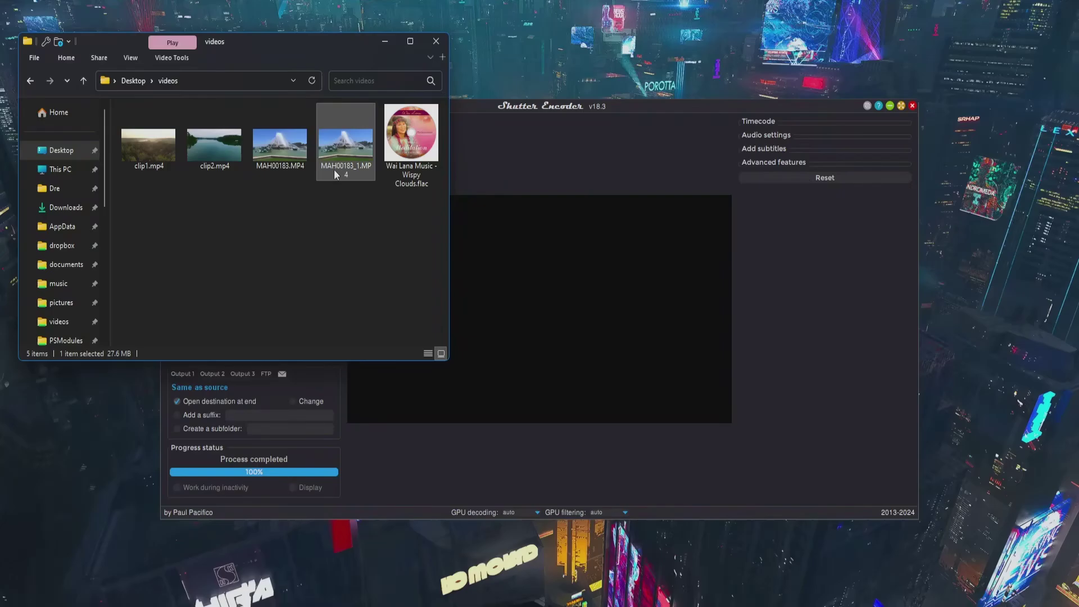
{"action": "double_click", "coordinate": [344, 163]}
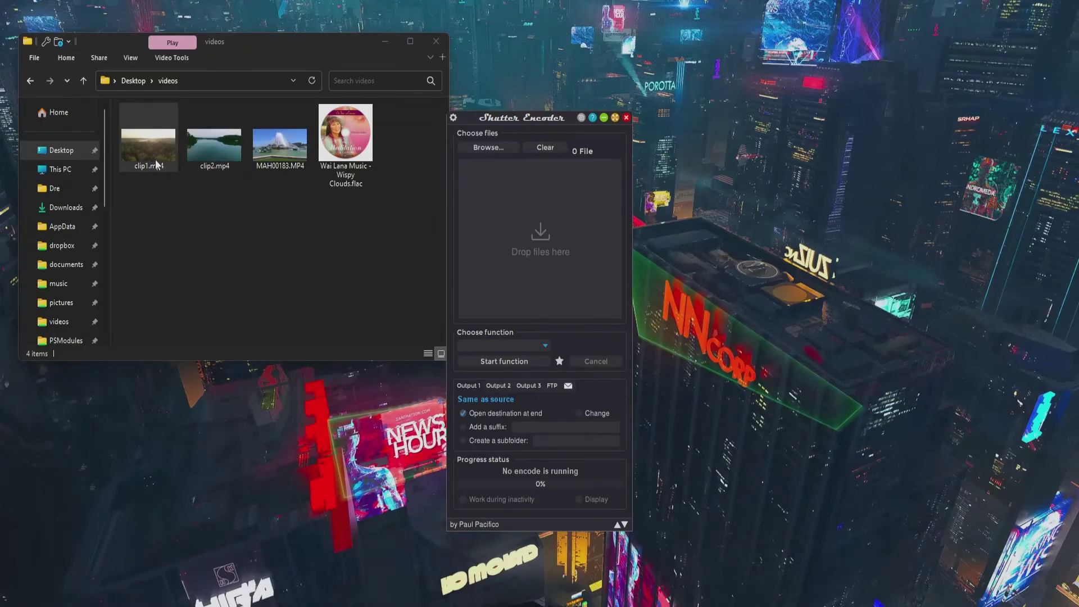
Drag clip1.mp4 and clip2.mp4 from the videos folder into Shutter Encoder, giving 2 Files loaded
{"action": "left_click", "coordinate": [212, 162]}
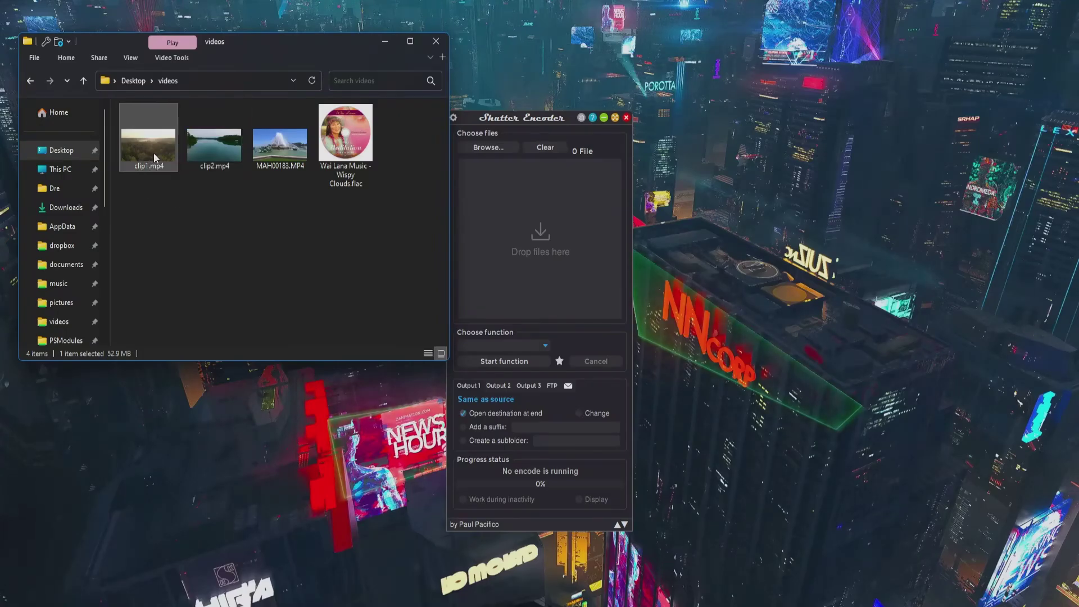
{"action": "left_click_drag", "start_coordinate": [155, 157], "coordinate": [520, 207]}
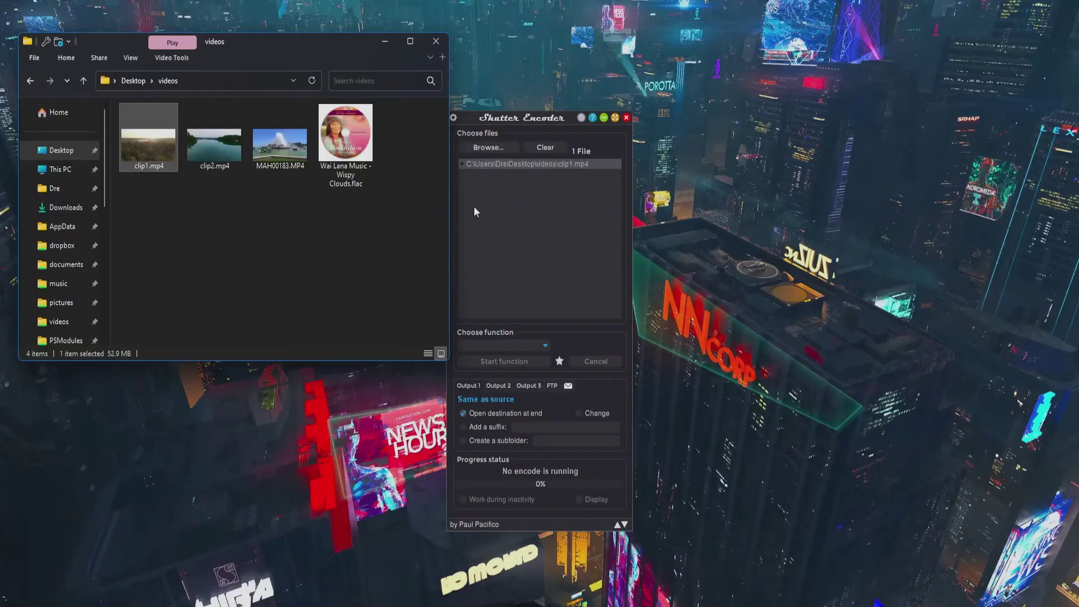
{"action": "left_click_drag", "start_coordinate": [203, 148], "coordinate": [500, 233]}
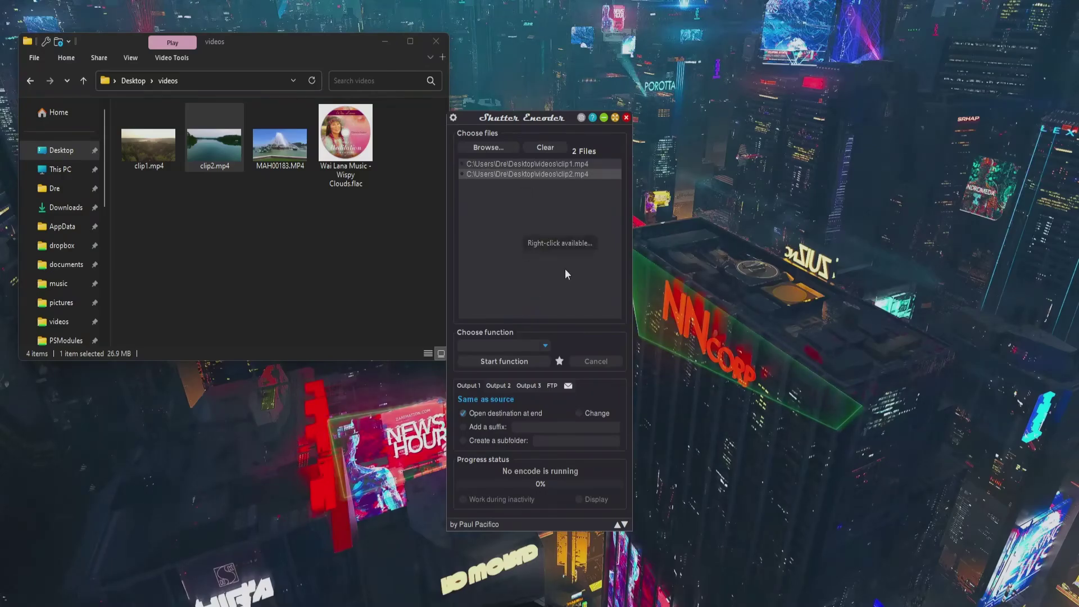
{"action": "left_click", "coordinate": [548, 347]}
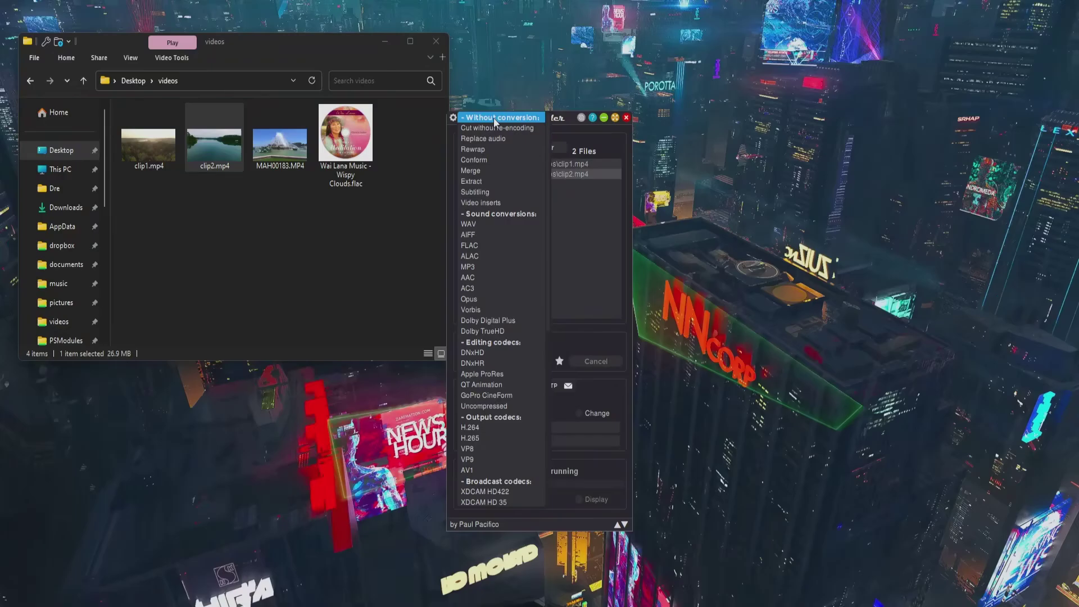
Choose Merge, uncheck Preserve metadata under Advanced features, and name the output clip3
{"action": "left_click", "coordinate": [497, 170]}
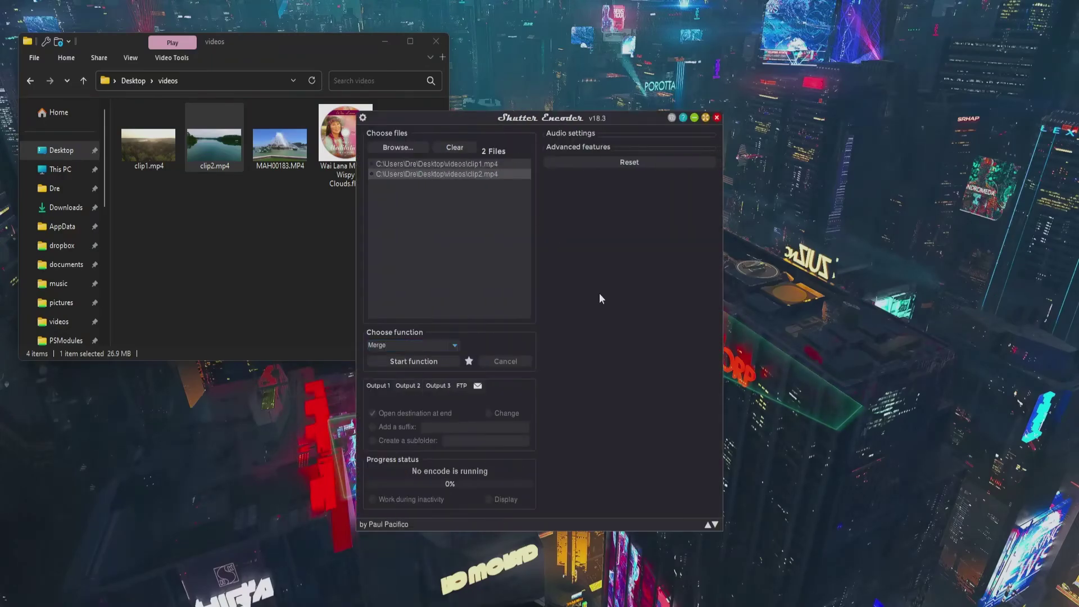
{"action": "left_click", "coordinate": [571, 134]}
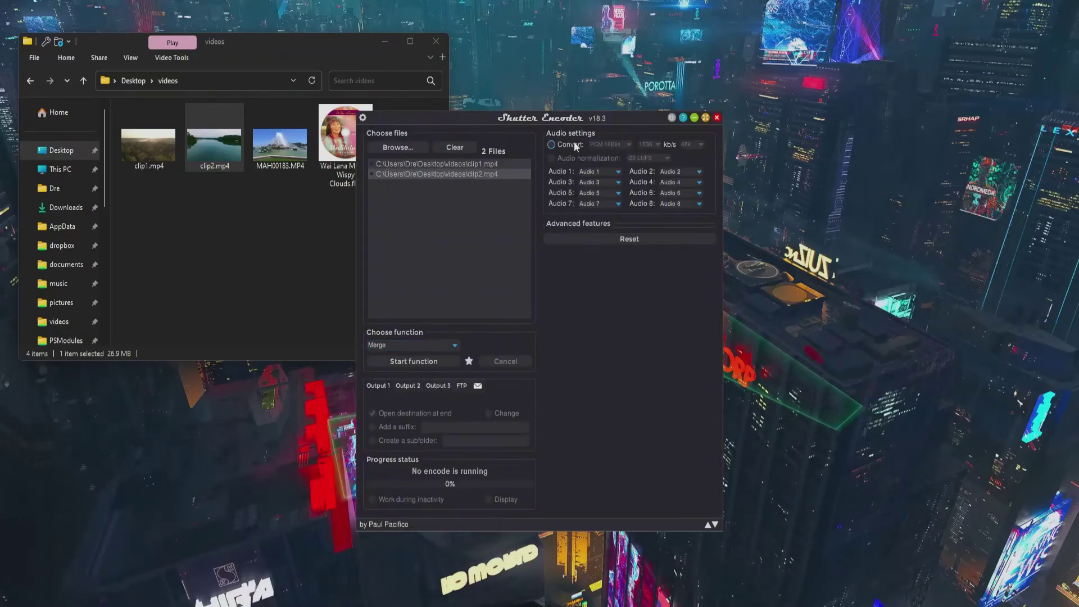
{"action": "left_click", "coordinate": [561, 223]}
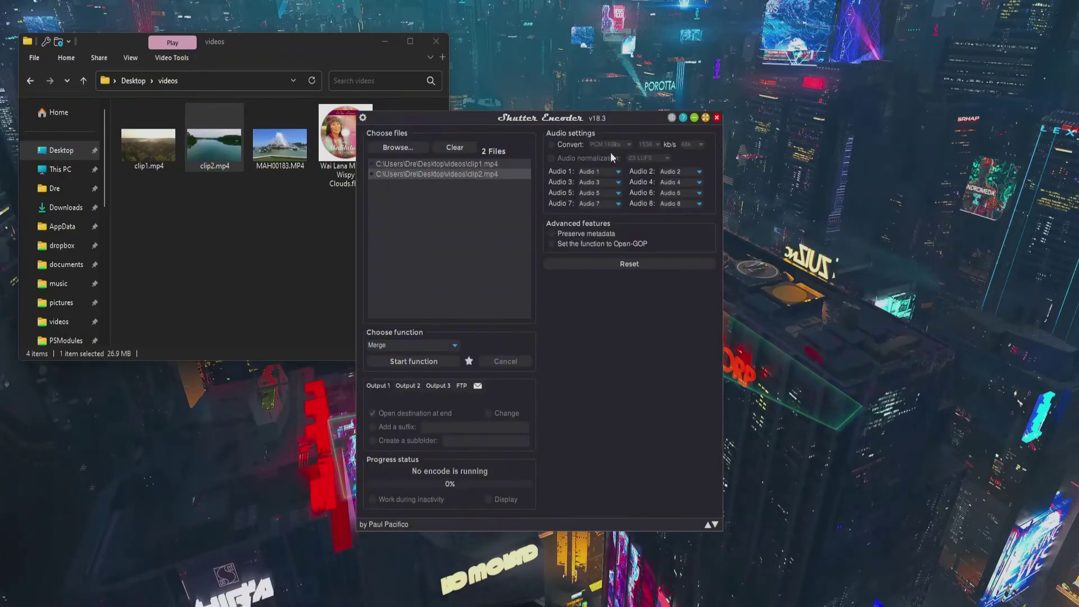
{"action": "left_click", "coordinate": [560, 267]}
{"action": "left_click", "coordinate": [413, 362]}
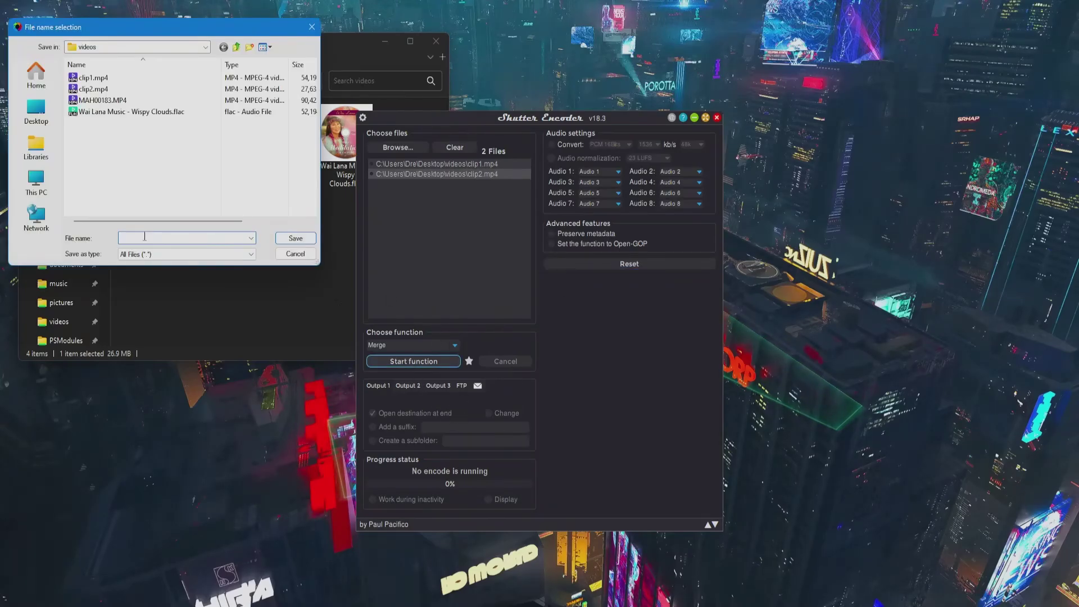
{"action": "type", "text": "clip"}
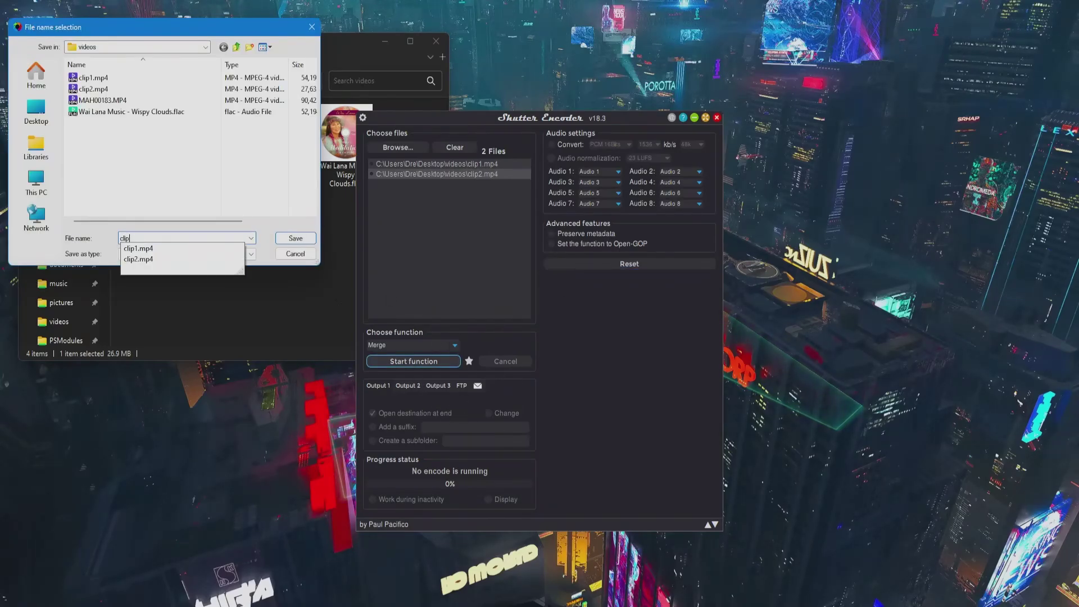
{"action": "type", "text": "3"}
{"action": "key", "text": "Return"}
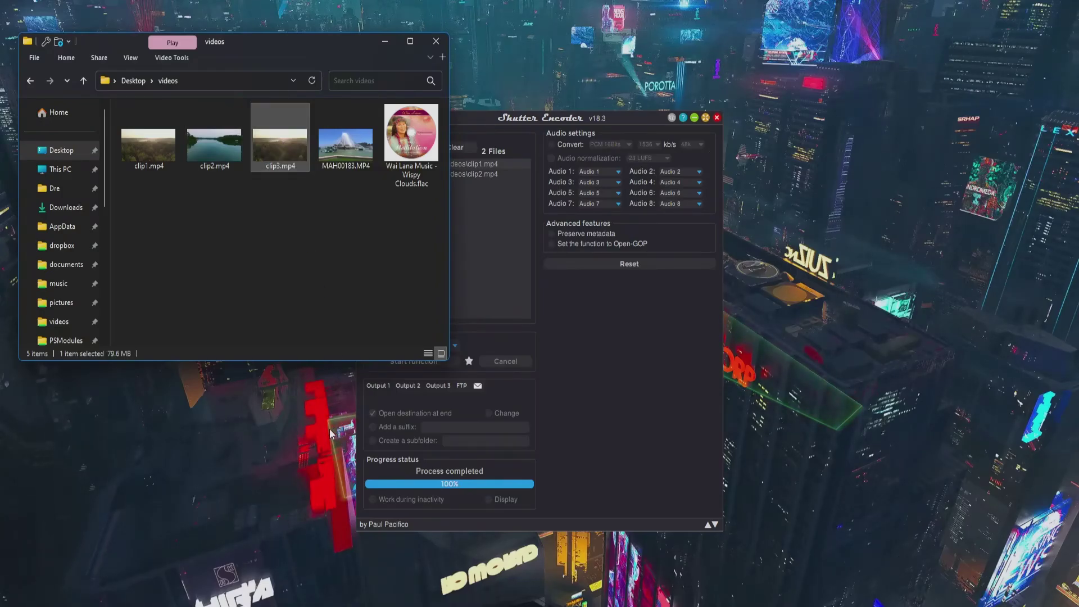
Play clip3.mp4, seek back to about 00:00:19 to check the lake footage, then select MAH00183.MP4
{"action": "key", "text": "Return"}
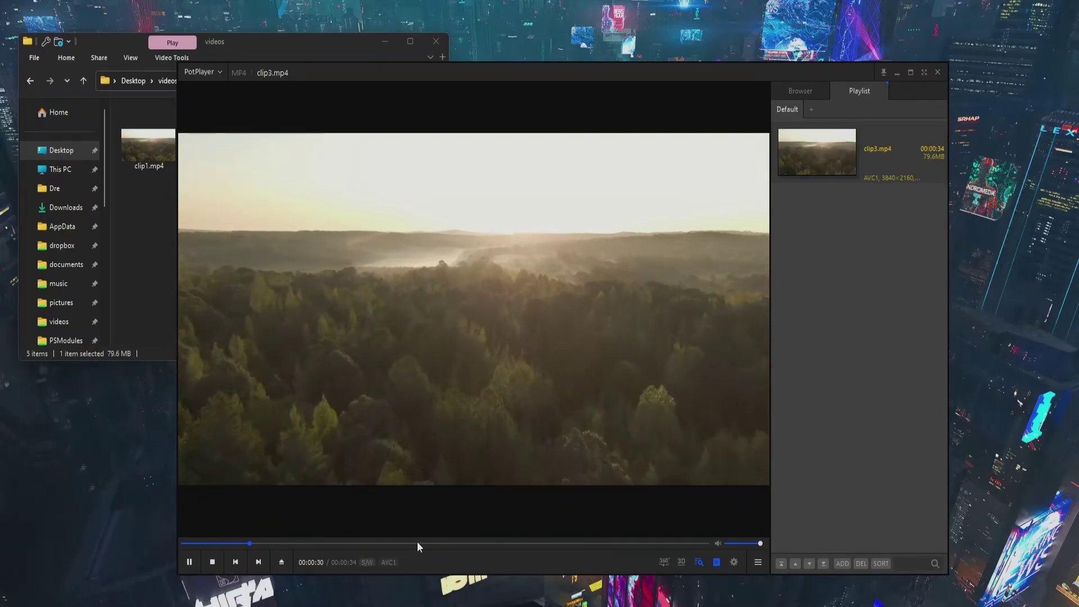
{"action": "left_click_drag", "start_coordinate": [417, 541], "coordinate": [477, 547]}
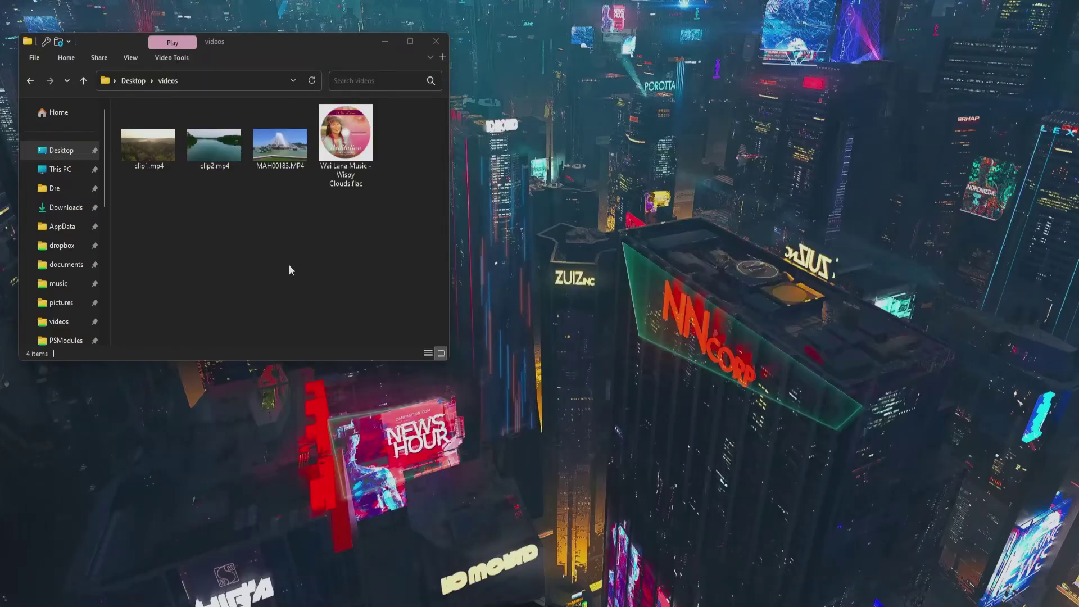
{"action": "left_click", "coordinate": [275, 145]}
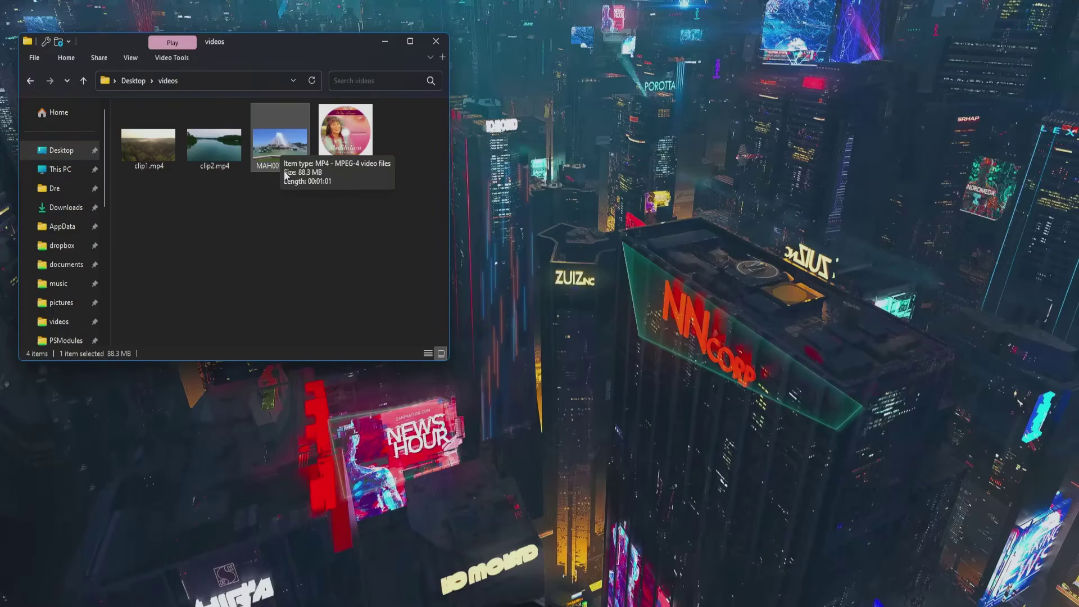
Extract only the audio stream of MAH00183.MP4 to MAH00183_Audio_1.m4a
{"action": "left_click_drag", "start_coordinate": [277, 142], "coordinate": [510, 219]}
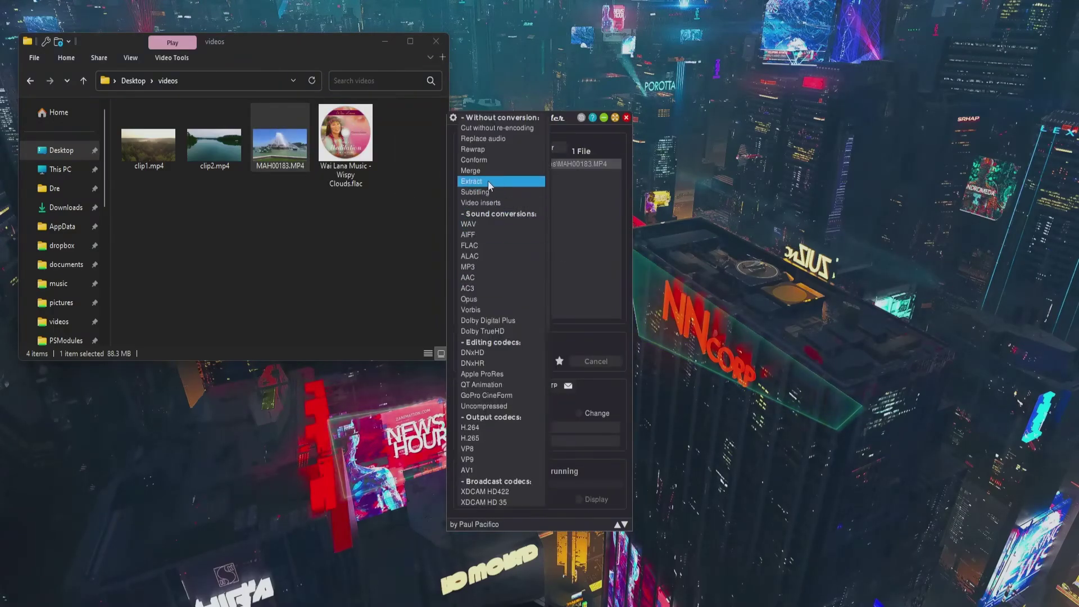
{"action": "left_click", "coordinate": [463, 183]}
{"action": "left_click", "coordinate": [600, 345]}
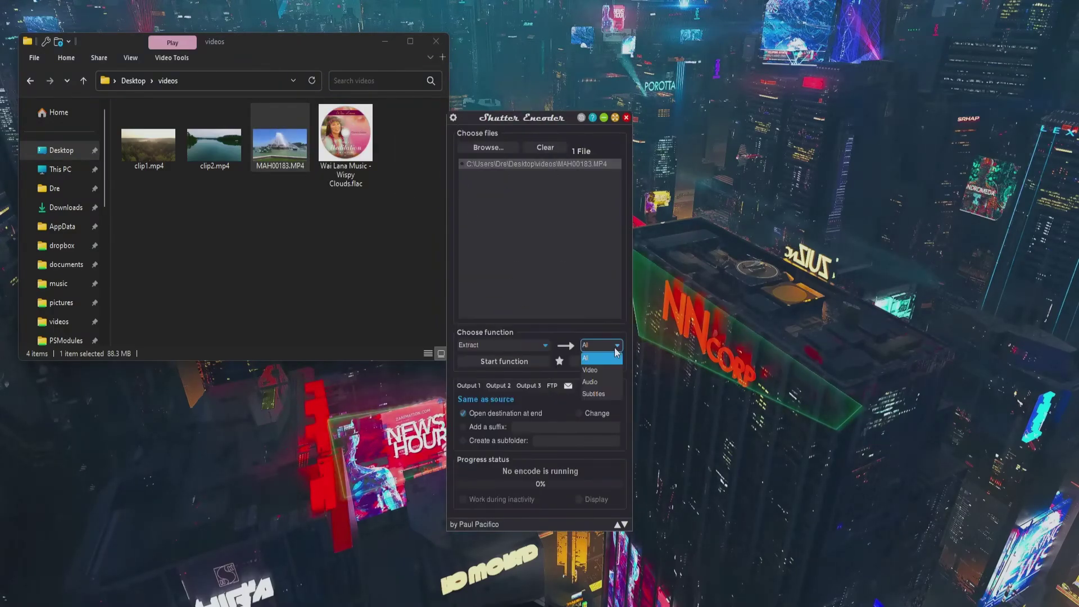
{"action": "left_click", "coordinate": [601, 383]}
{"action": "left_click", "coordinate": [495, 361]}
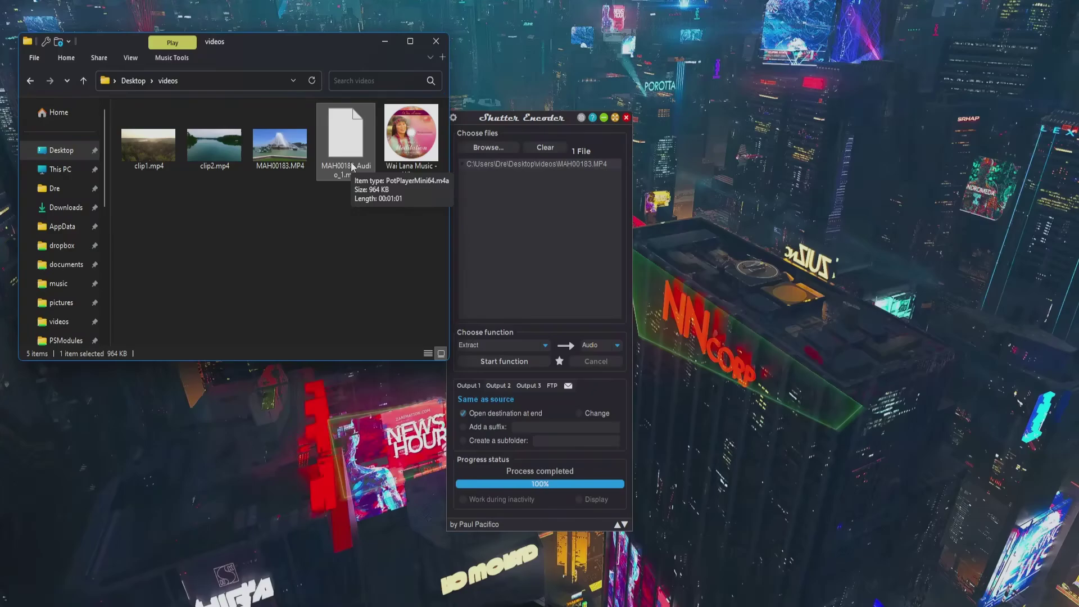
Make PotPlayer the default app for M4A files
{"action": "key", "text": "alt+Return"}
{"action": "left_click", "coordinate": [504, 259]}
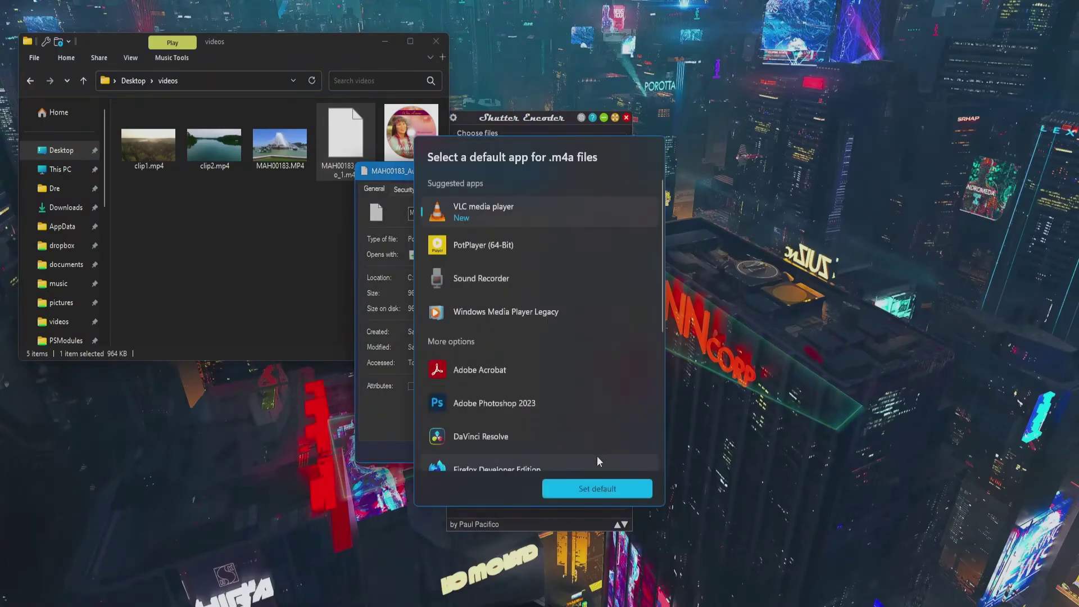
{"action": "left_click", "coordinate": [591, 488]}
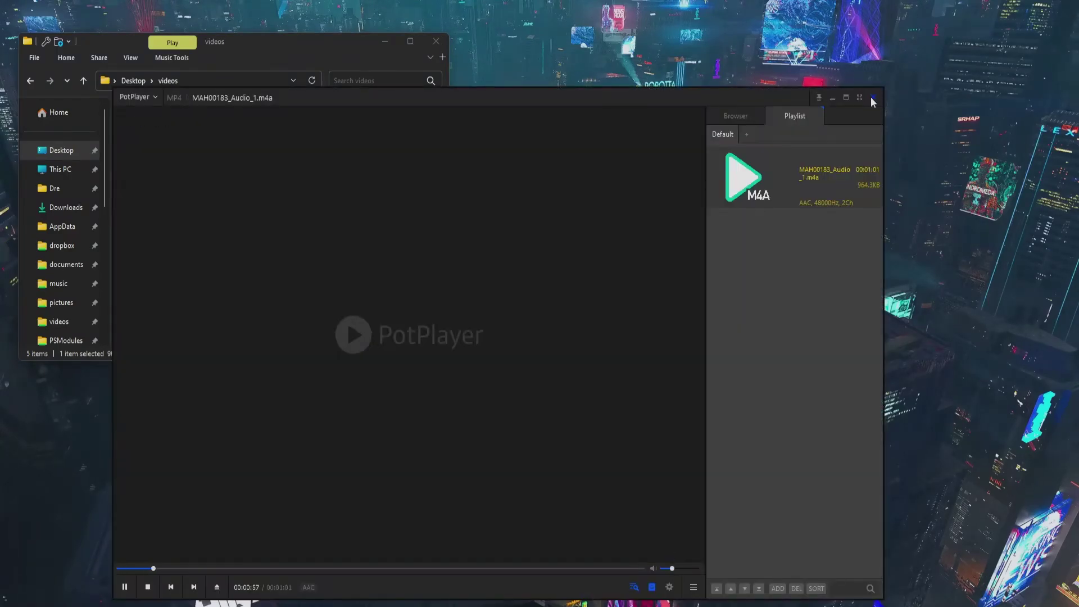
{"action": "left_click", "coordinate": [875, 97]}
Convert MAH00183.MP4's audio to MAH00183.oga and select the converted file
{"action": "left_click", "coordinate": [495, 345]}
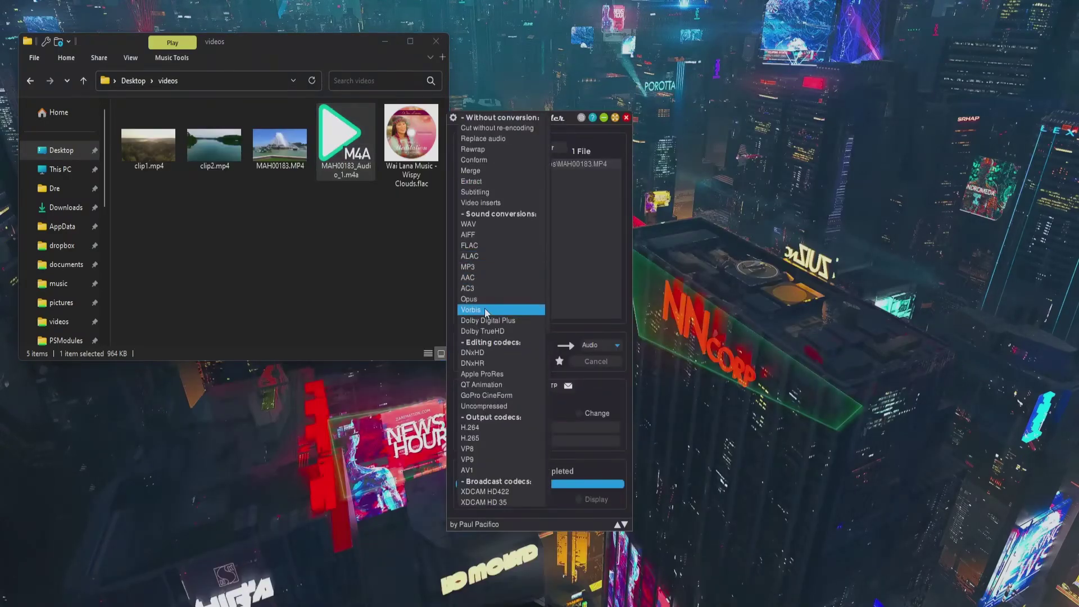
{"action": "left_click", "coordinate": [486, 266]}
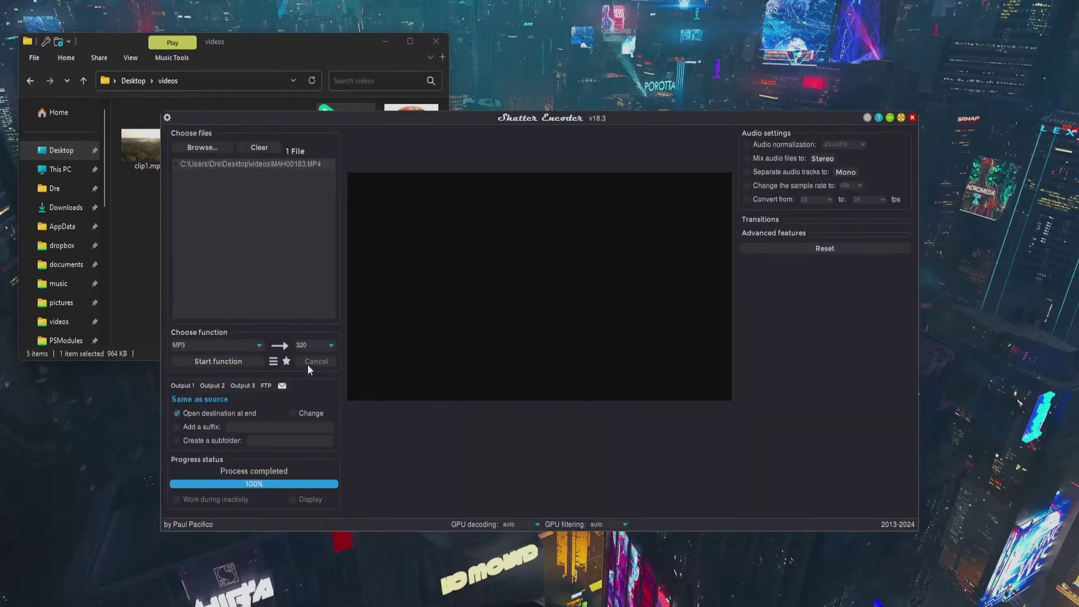
{"action": "left_click", "coordinate": [229, 361]}
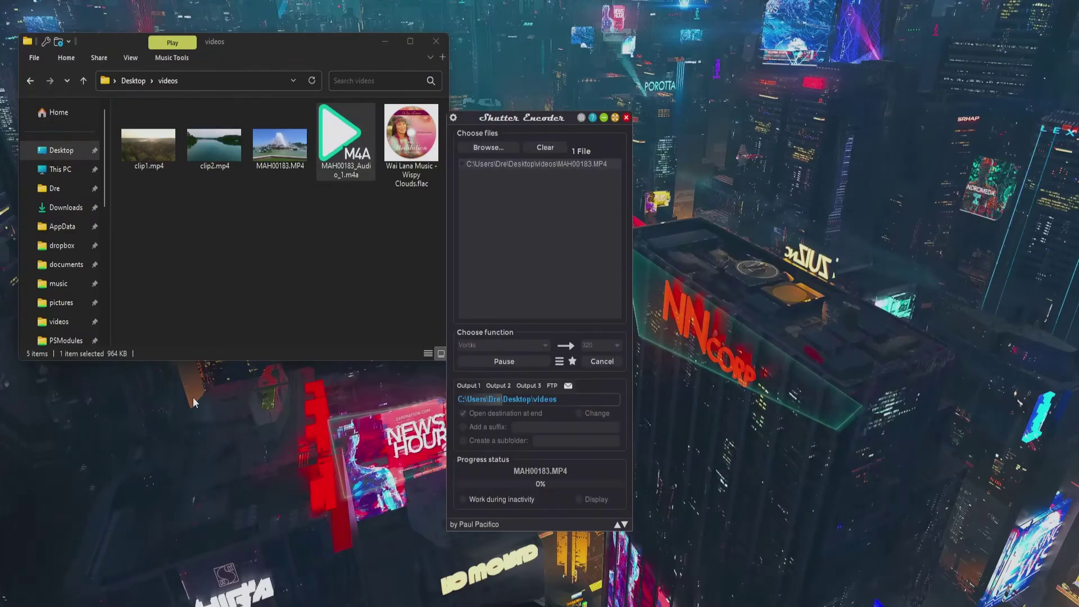
{"action": "left_click", "coordinate": [354, 150]}
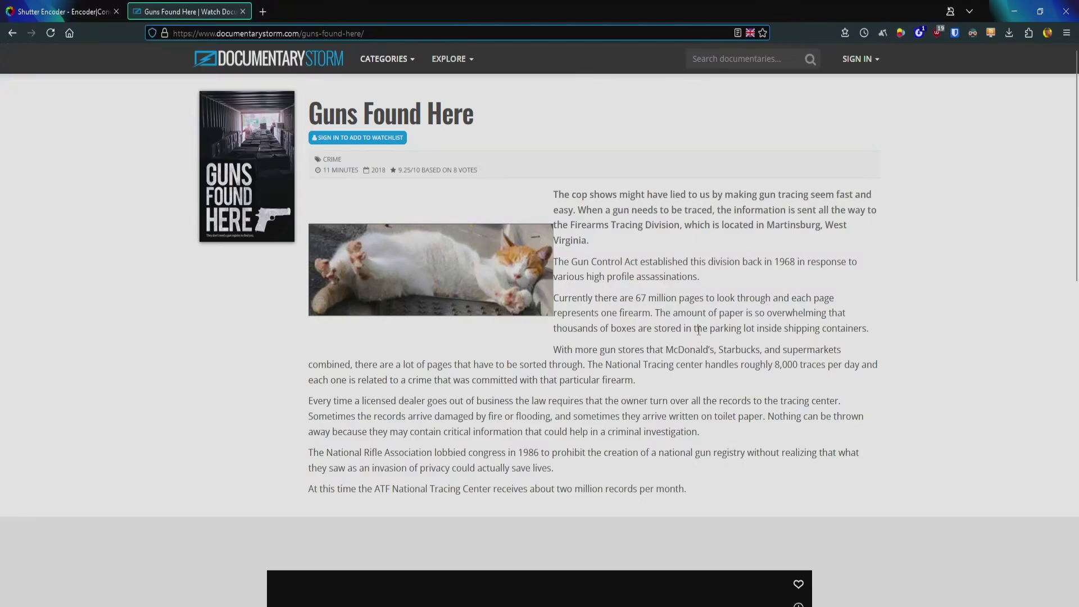
Copy the Guns Found Here documentary page URL from the address bar
{"action": "left_click", "coordinate": [304, 34]}
{"action": "right_click", "coordinate": [304, 34]}
{"action": "key", "text": "ctrl+c"}
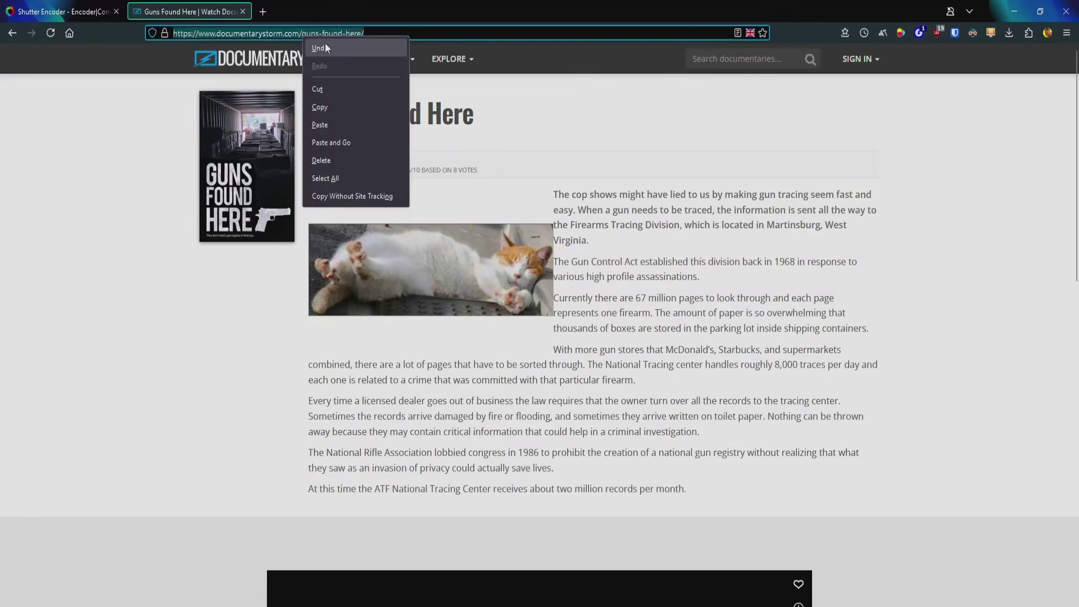
{"action": "left_click", "coordinate": [349, 107]}
{"action": "scroll", "coordinate": [300, 366], "scroll_direction": "down", "scroll_amount": 7}
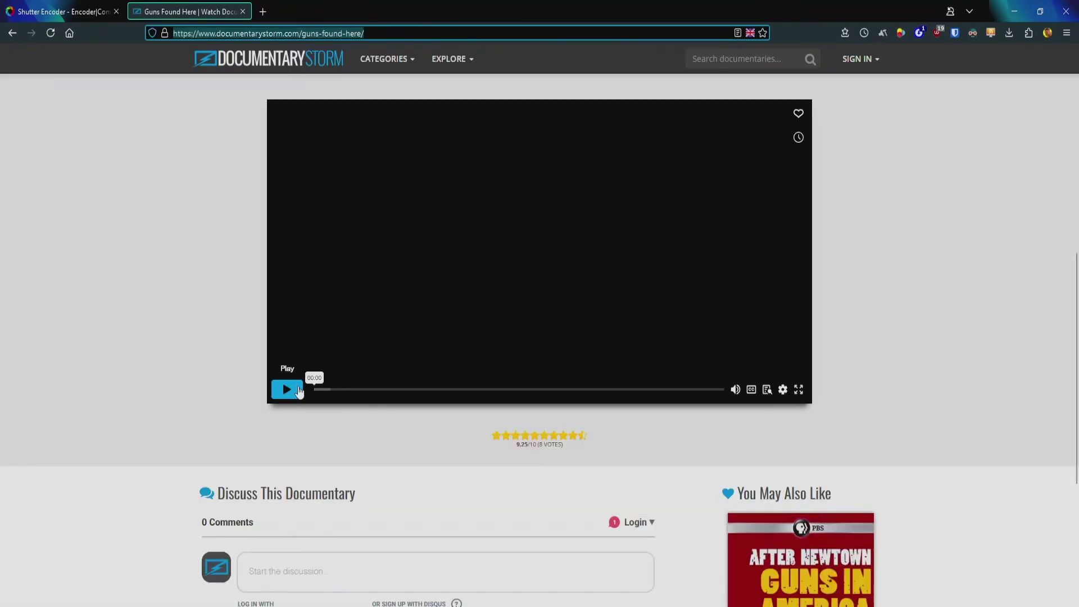
{"action": "scroll", "coordinate": [393, 380], "scroll_direction": "up", "scroll_amount": 5}
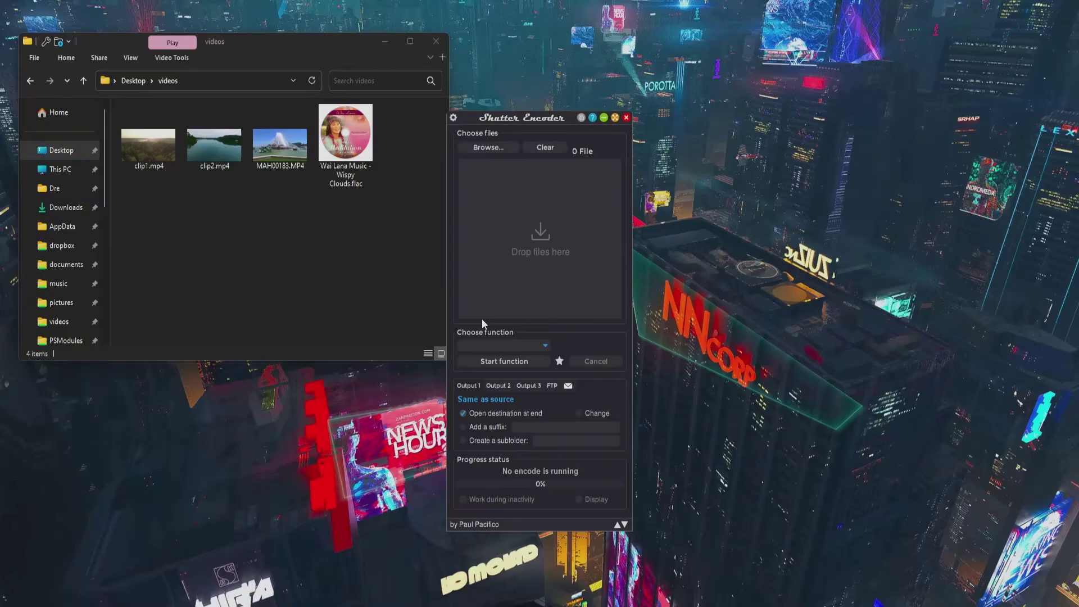
Choose the Web video function and paste the documentary page URL
{"action": "left_click", "coordinate": [545, 345]}
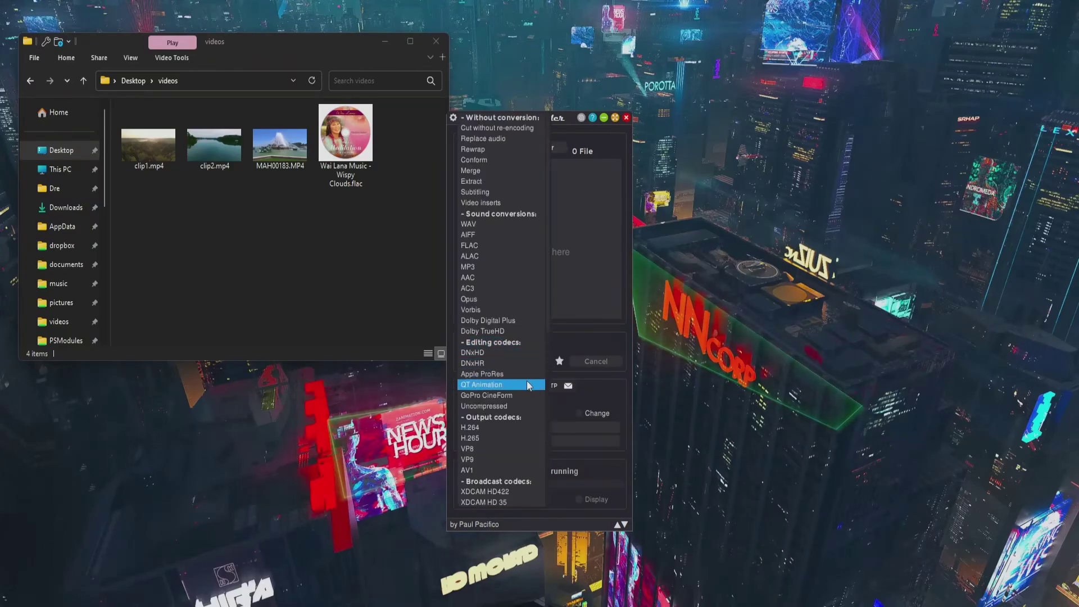
{"action": "scroll", "coordinate": [529, 384], "scroll_direction": "down", "scroll_amount": 10}
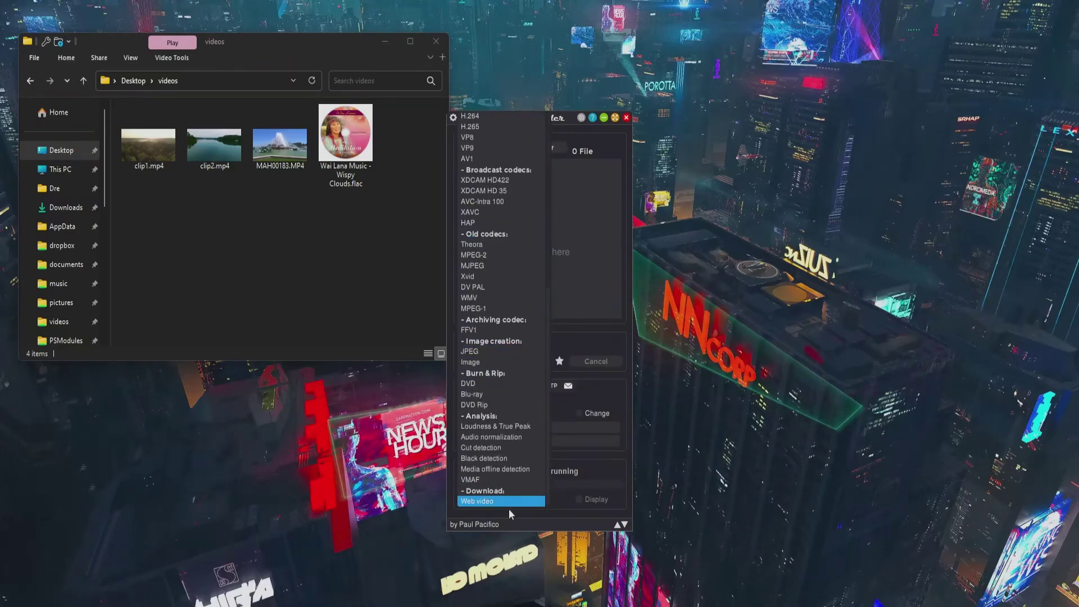
{"action": "left_click", "coordinate": [495, 504]}
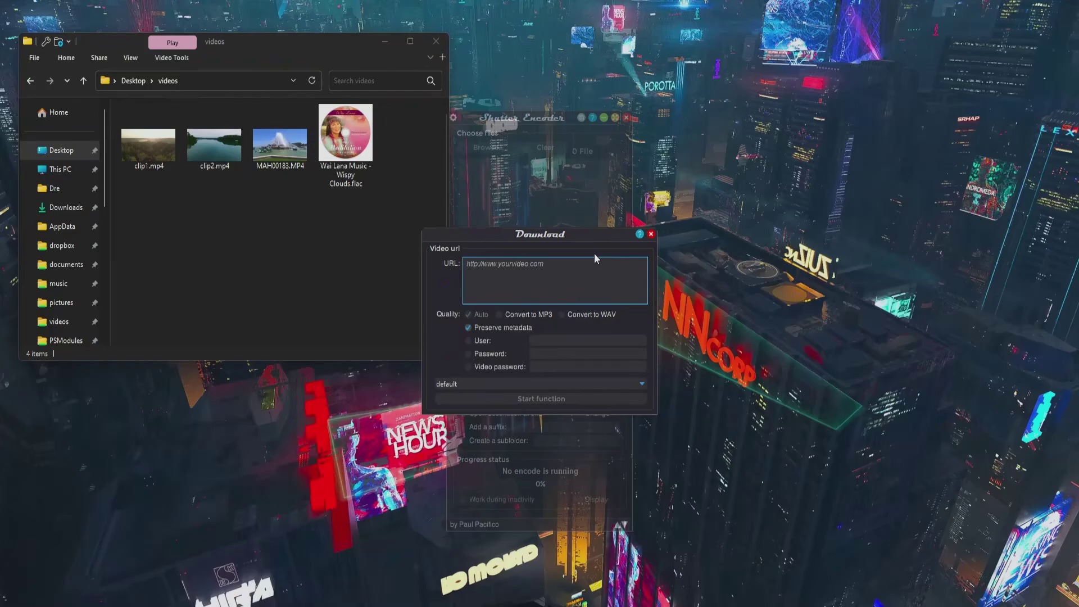
{"action": "left_click", "coordinate": [467, 262]}
{"action": "key", "text": "ctrl+v"}
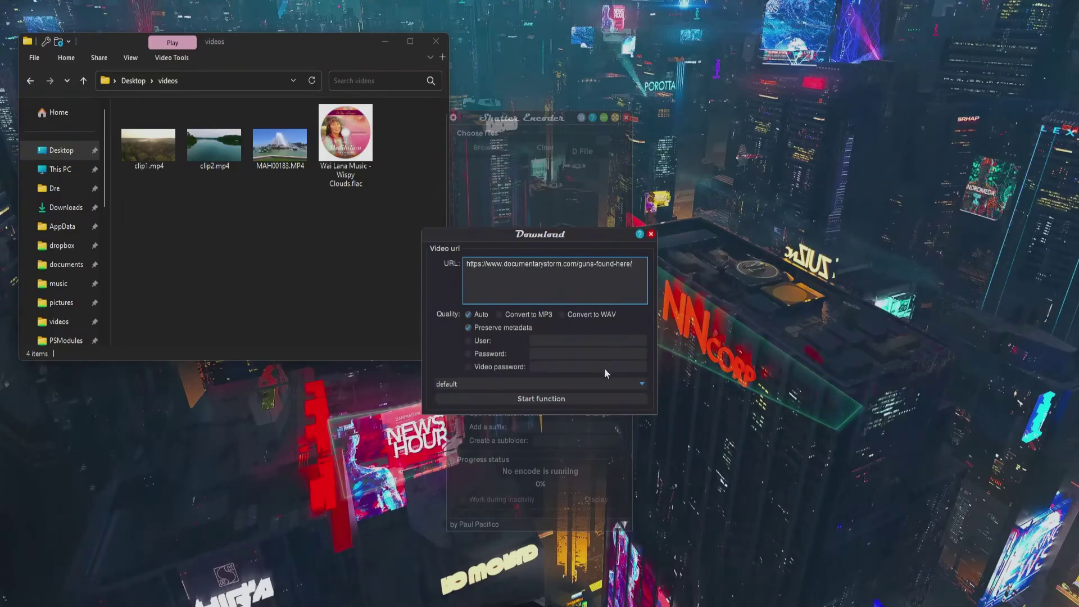
Set download quality to bestvideo+bestaudio and start downloading Guns Found Here.mp4
{"action": "left_click", "coordinate": [474, 341]}
{"action": "left_click", "coordinate": [487, 354]}
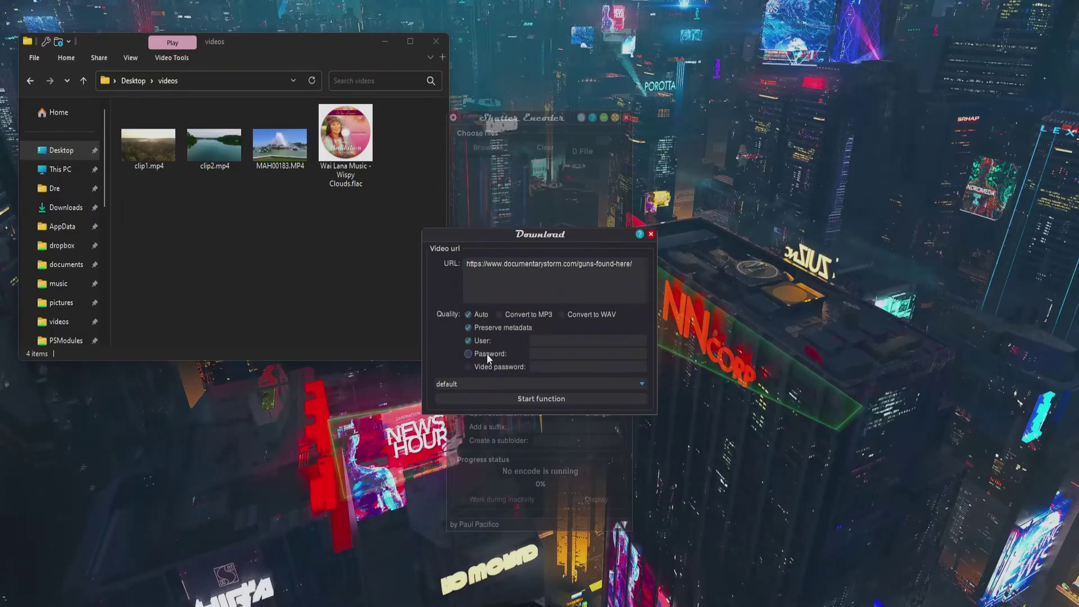
{"action": "left_click", "coordinate": [641, 264]}
{"action": "key", "text": "ctrl+a"}
{"action": "left_click", "coordinate": [497, 281]}
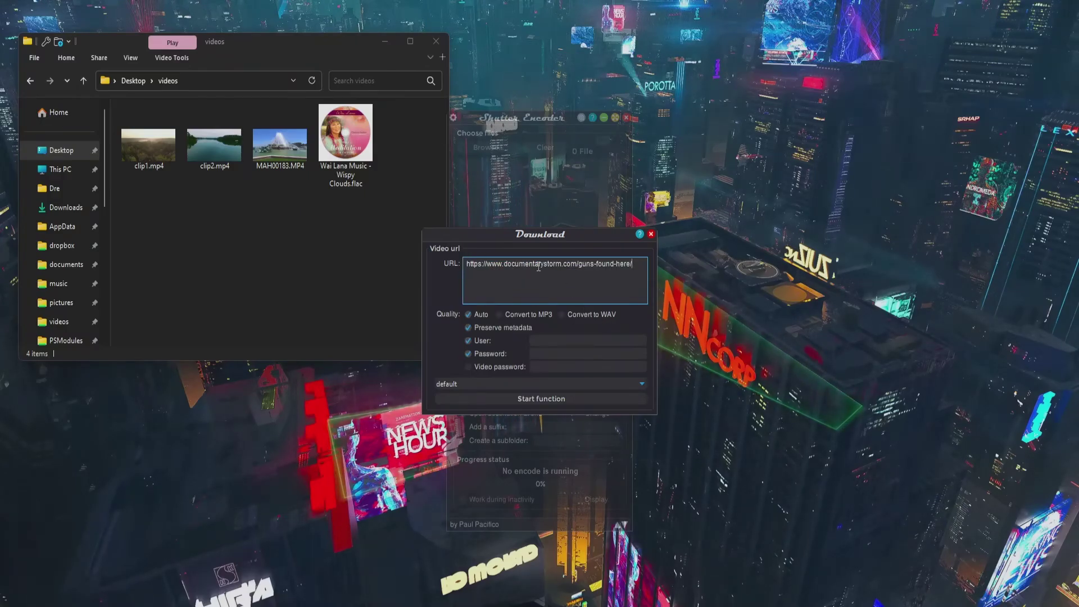
{"action": "left_click", "coordinate": [501, 384]}
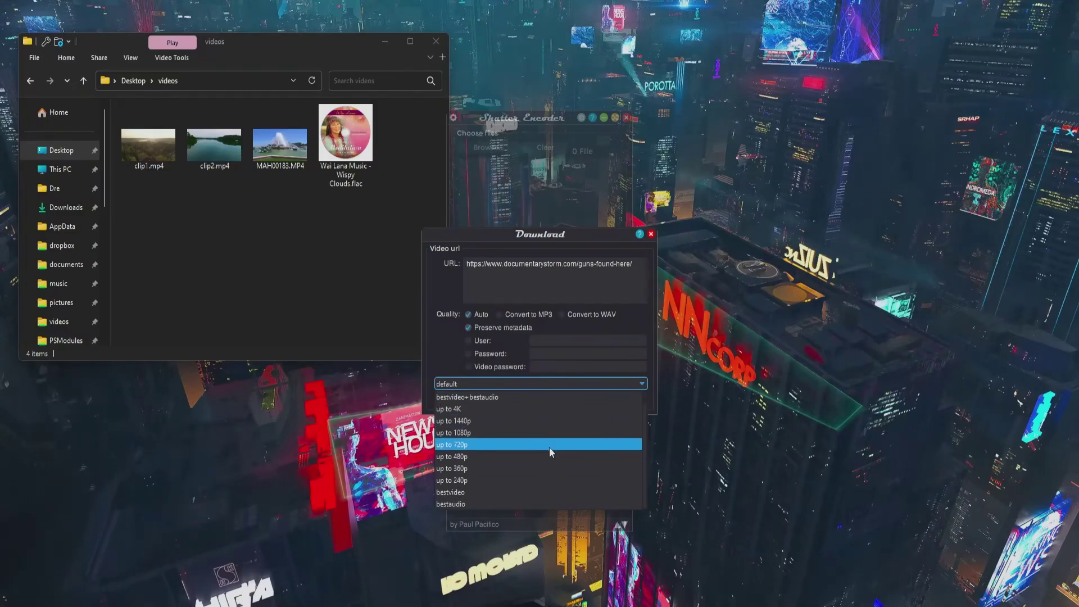
{"action": "left_click", "coordinate": [496, 410]}
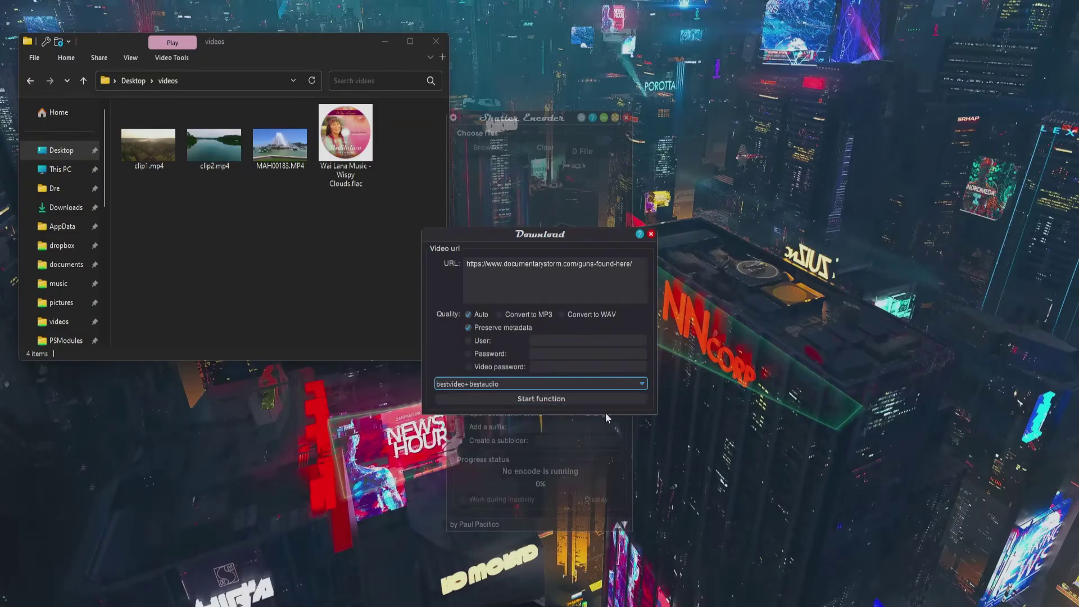
{"action": "left_click", "coordinate": [515, 400]}
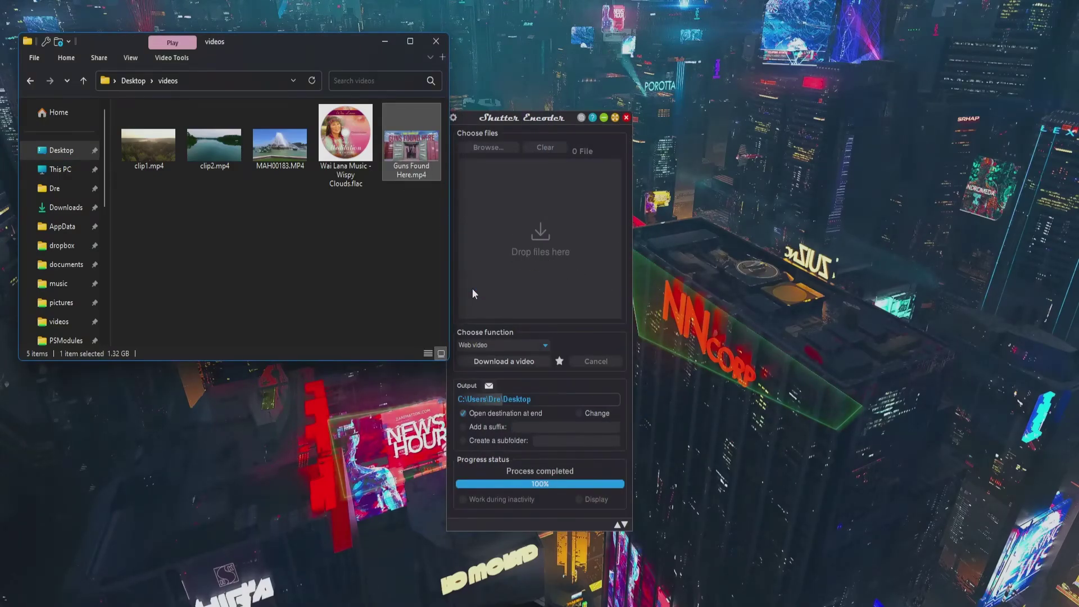
Play Guns Found Here.mp4, confirm 4096×2160 resolution in System Info, and seek to about 64%
{"action": "key", "text": "Return"}
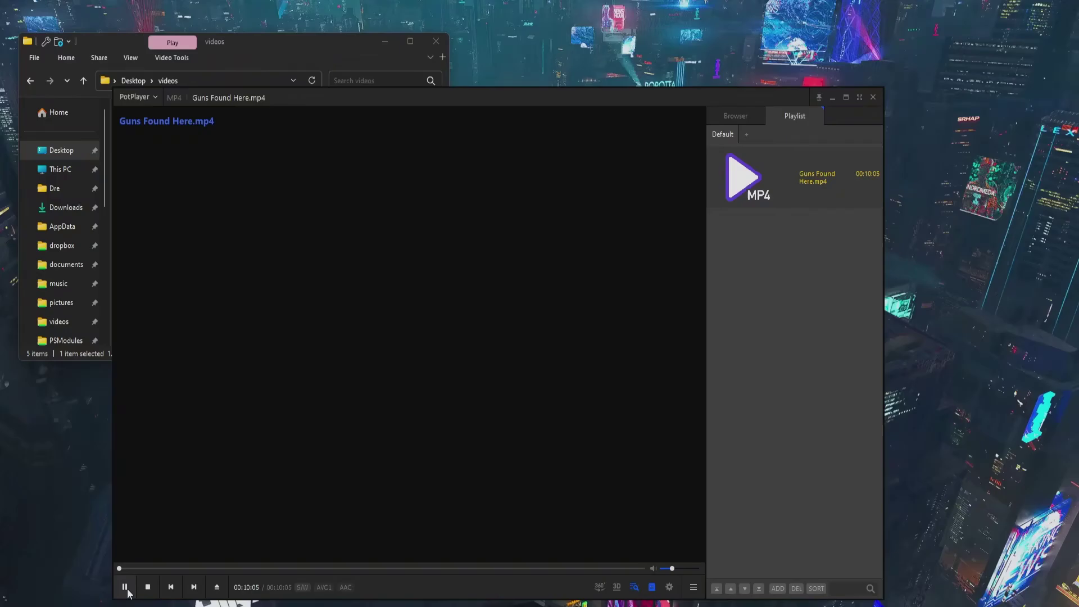
{"action": "left_click", "coordinate": [127, 588]}
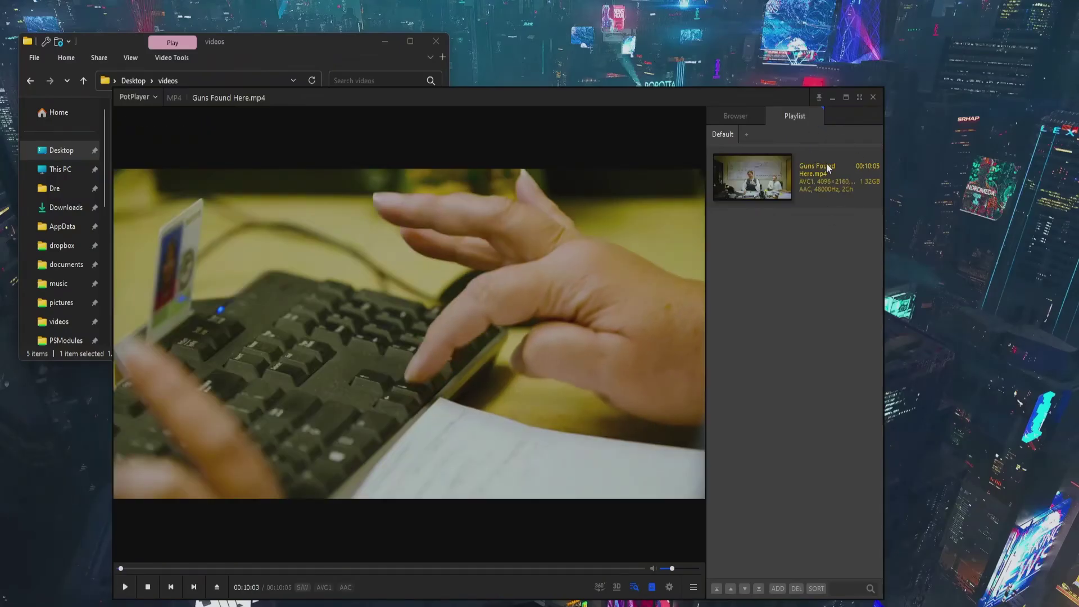
{"action": "right_click", "coordinate": [564, 420]}
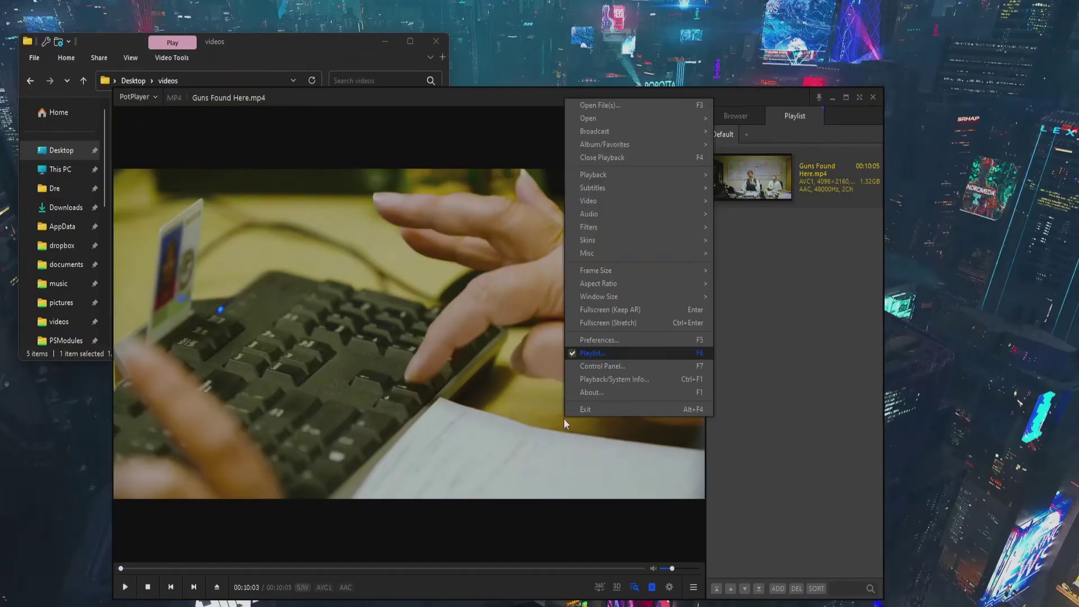
{"action": "left_click", "coordinate": [594, 379]}
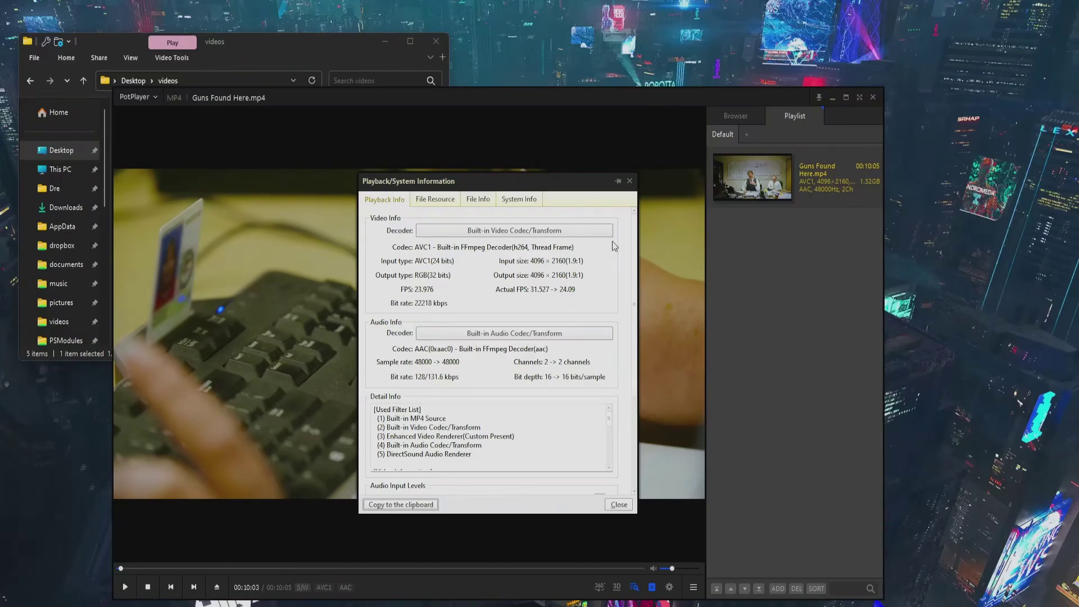
{"action": "left_click", "coordinate": [630, 181]}
{"action": "left_click", "coordinate": [351, 569]}
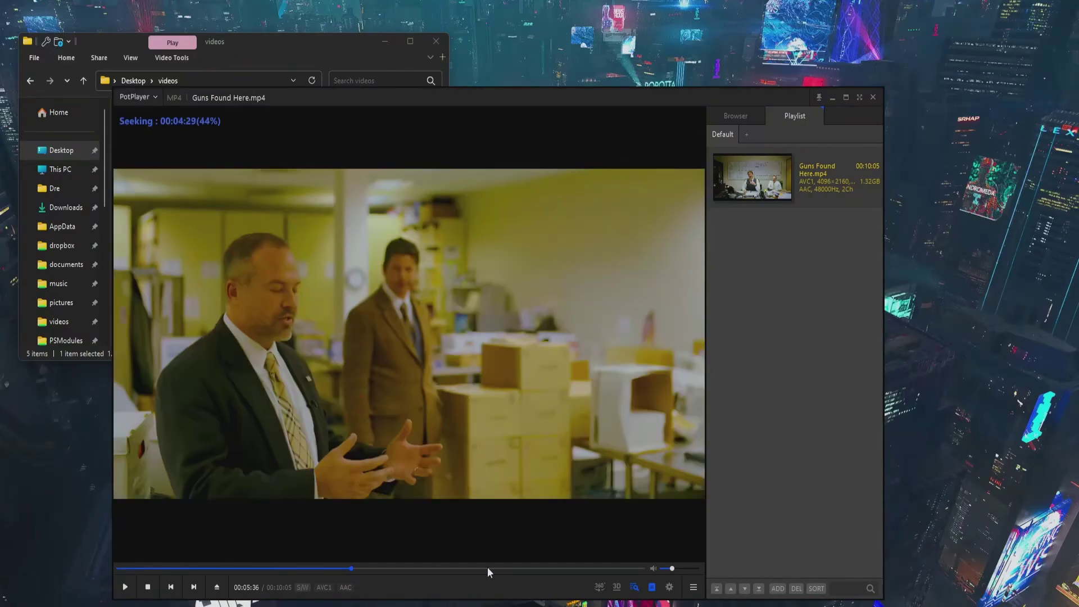
{"action": "left_click", "coordinate": [454, 565]}
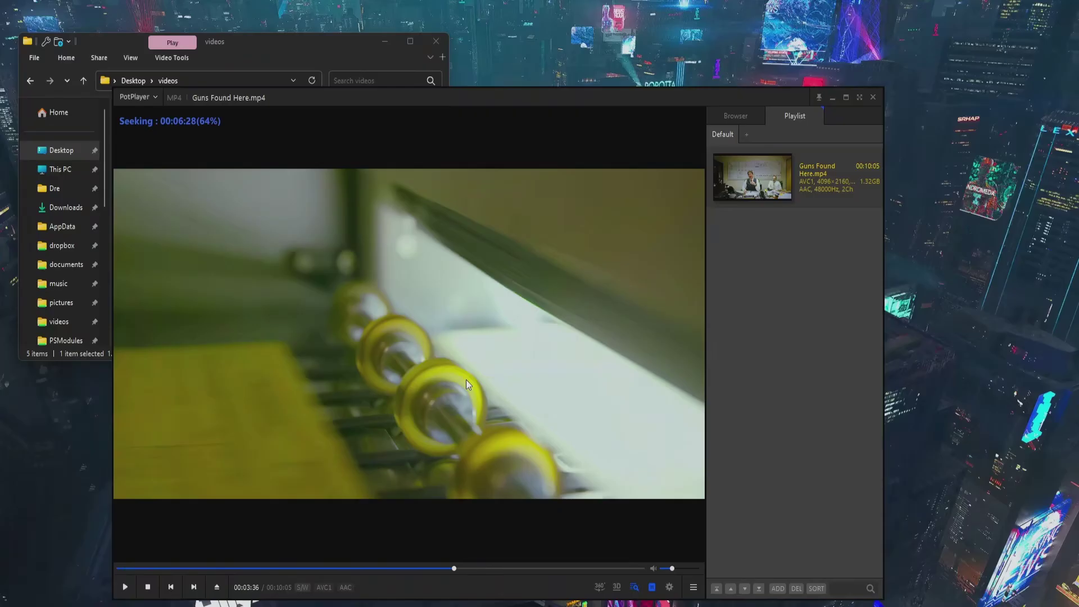